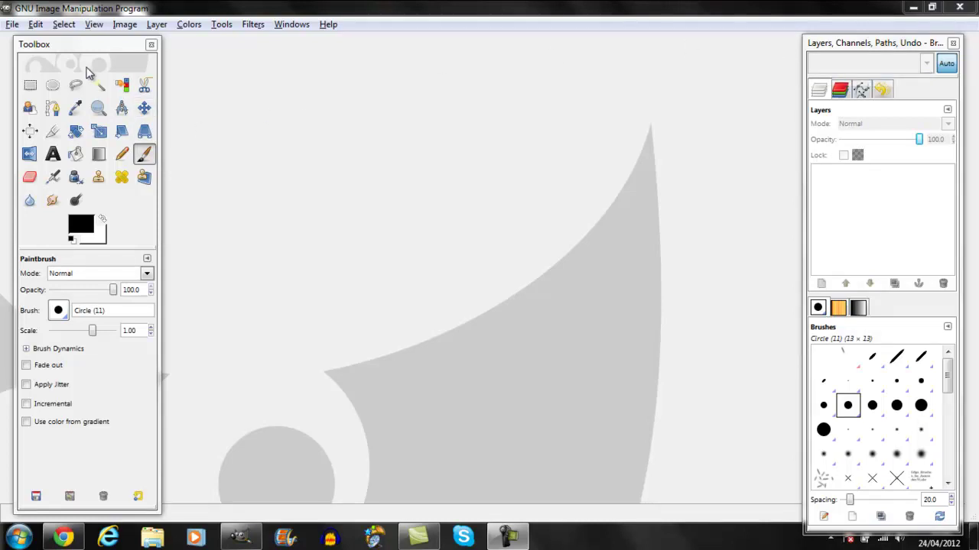
- Create a new blank white image of 640×400 pixels from File > New
click(13, 24)
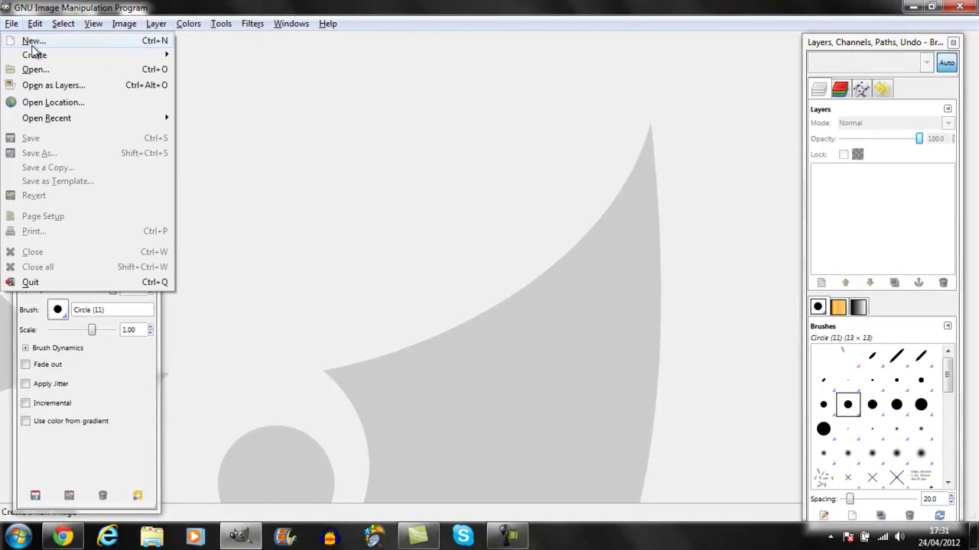
click(33, 46)
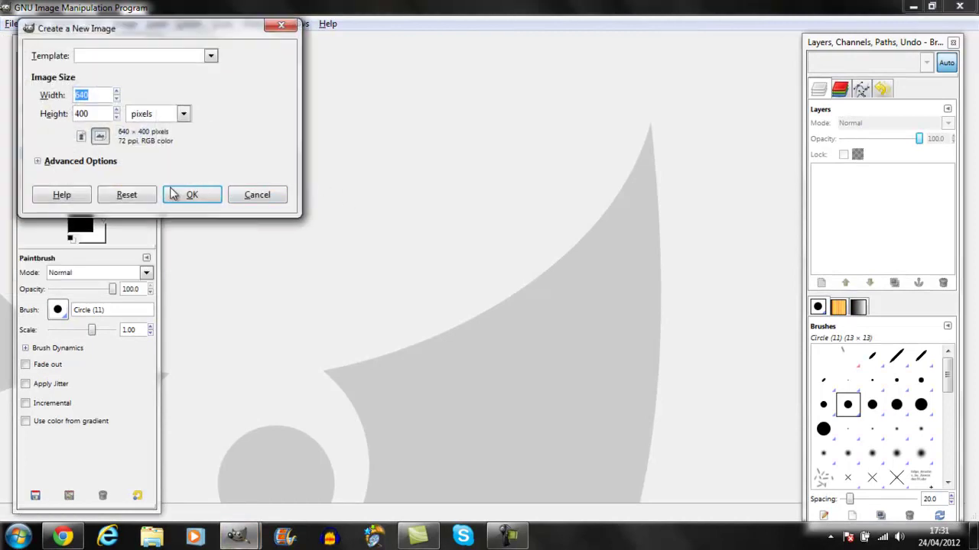
click(203, 196)
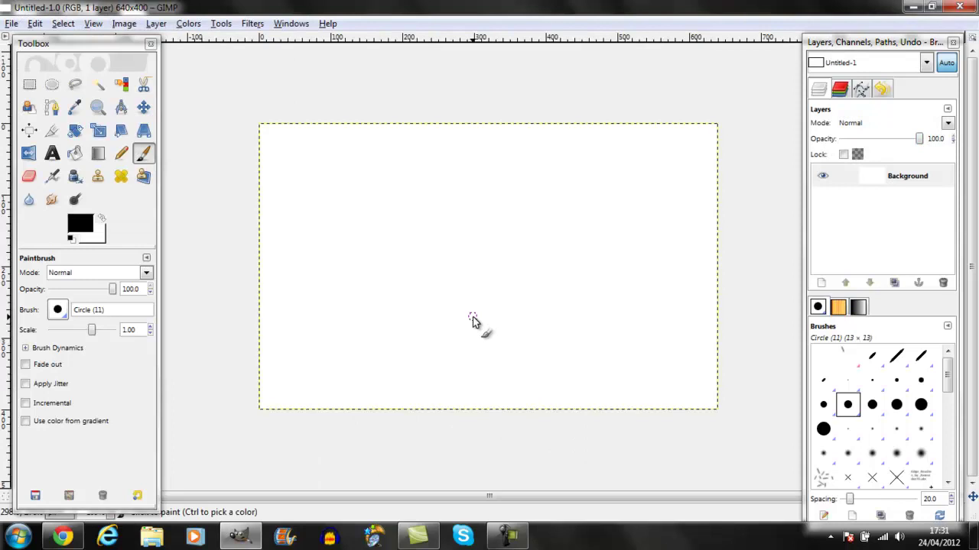
- Add a text layer reading 'Dynamicz' on the canvas and widen its text box
click(52, 153)
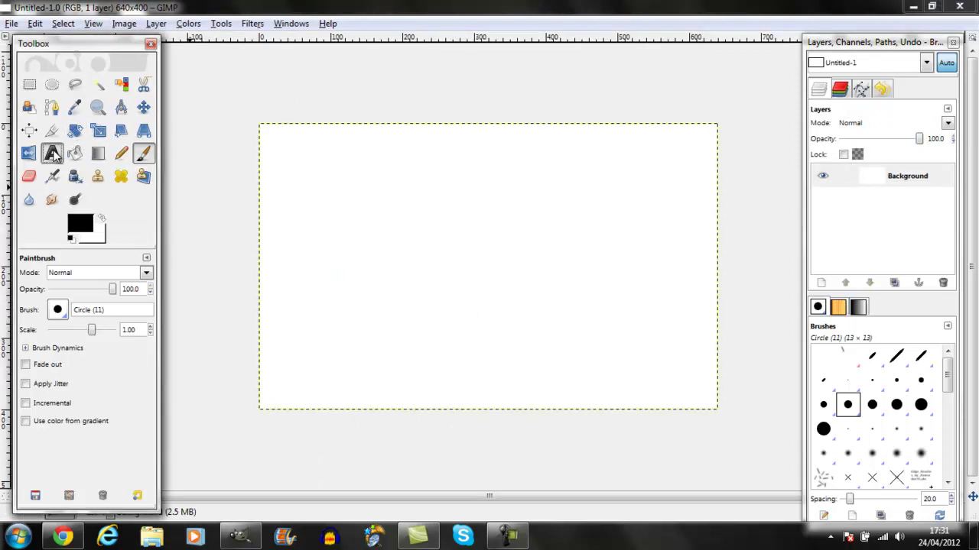
key(Tab)
click(346, 206)
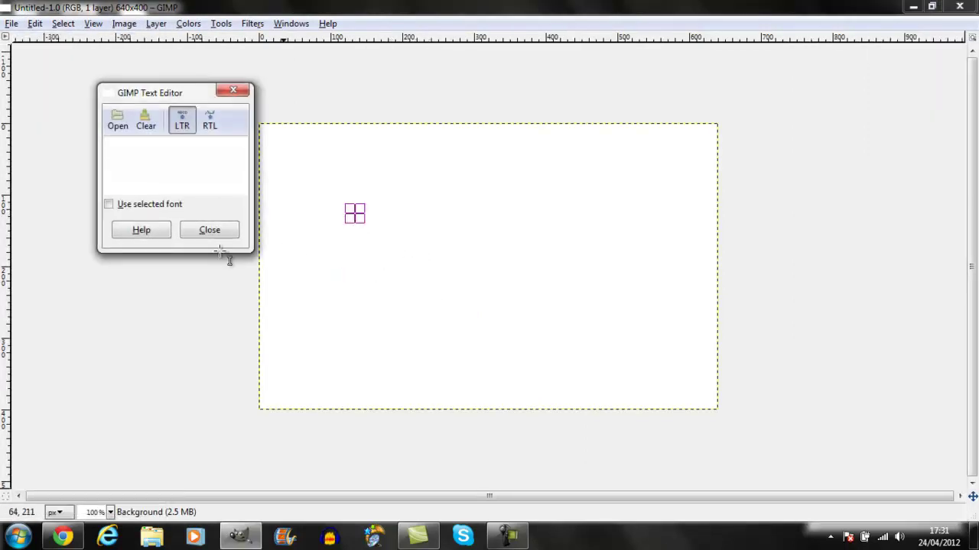
text(Dy)
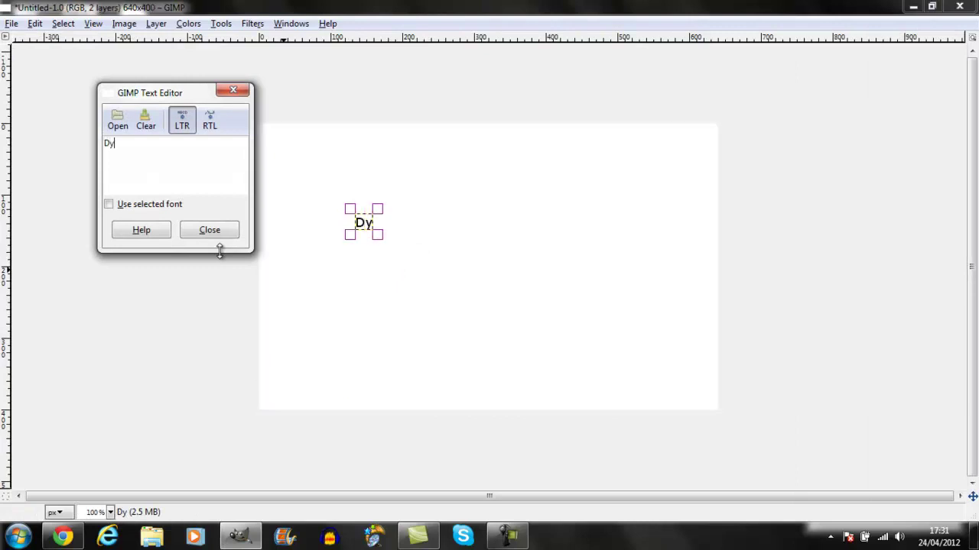
text(namicz)
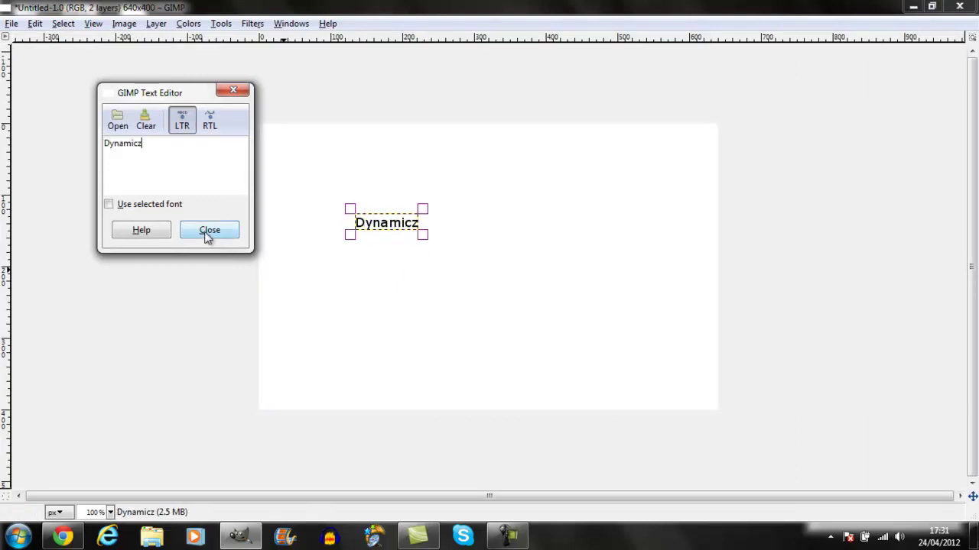
click(209, 232)
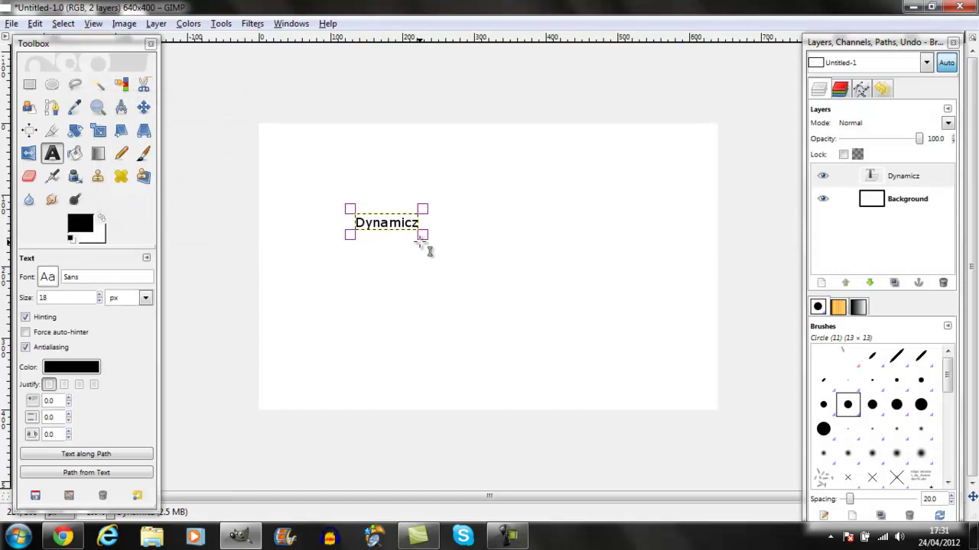
drag(423, 236, 612, 324)
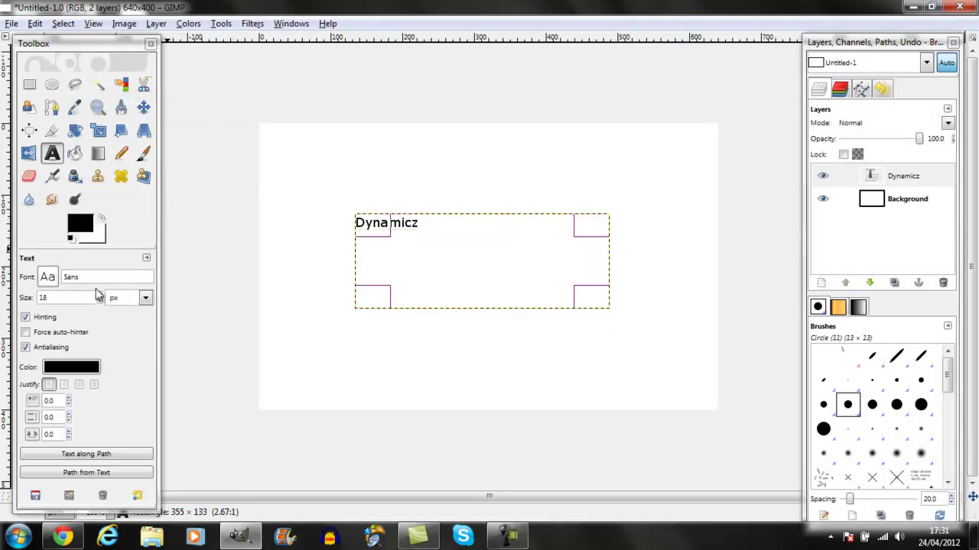
- Set the Dynamicz text in Rockwell Extra Bold at 59 px
click(61, 281)
click(47, 277)
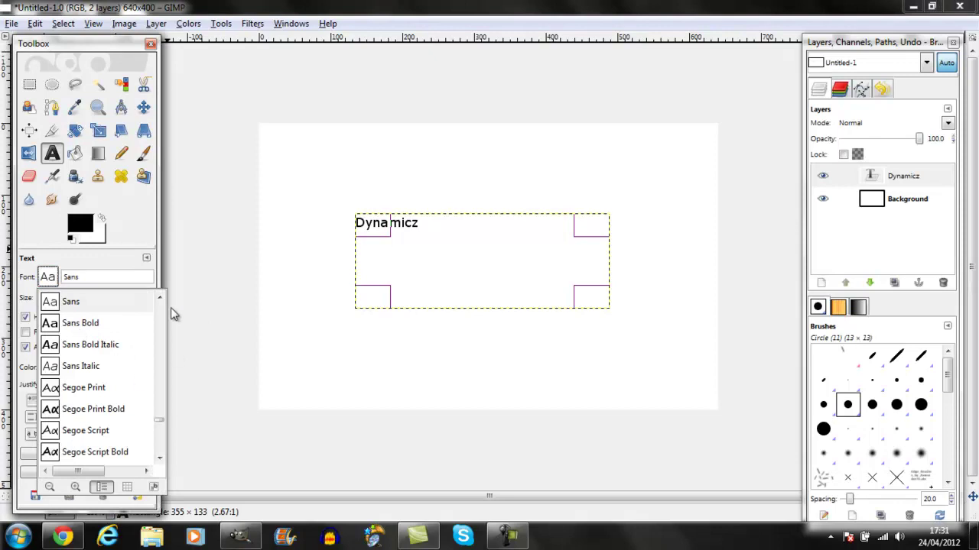
scroll(163, 297, up, 5)
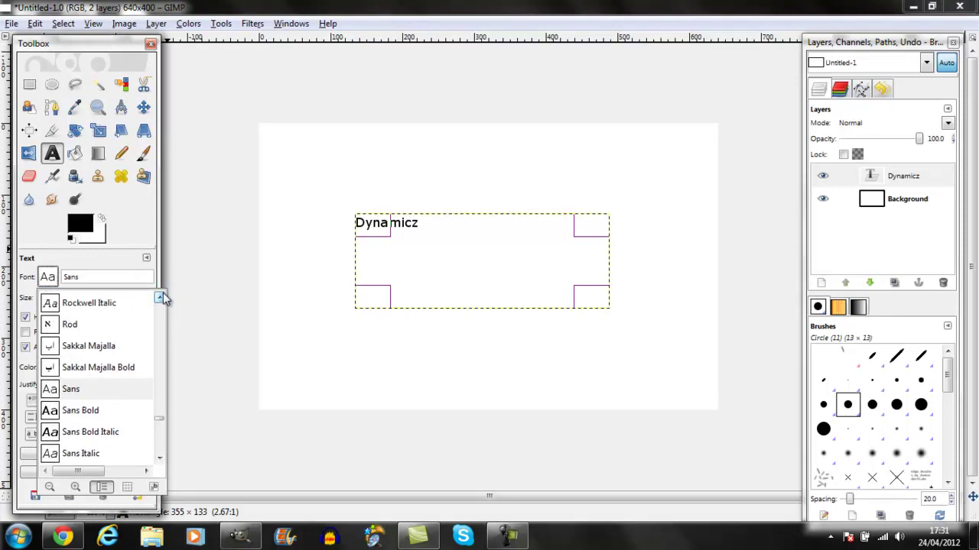
scroll(163, 296, up, 1)
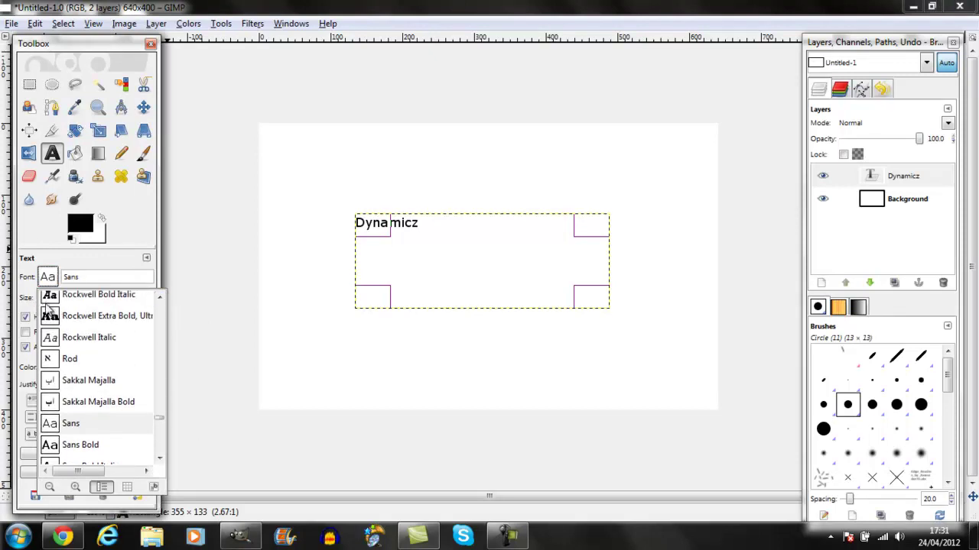
click(49, 317)
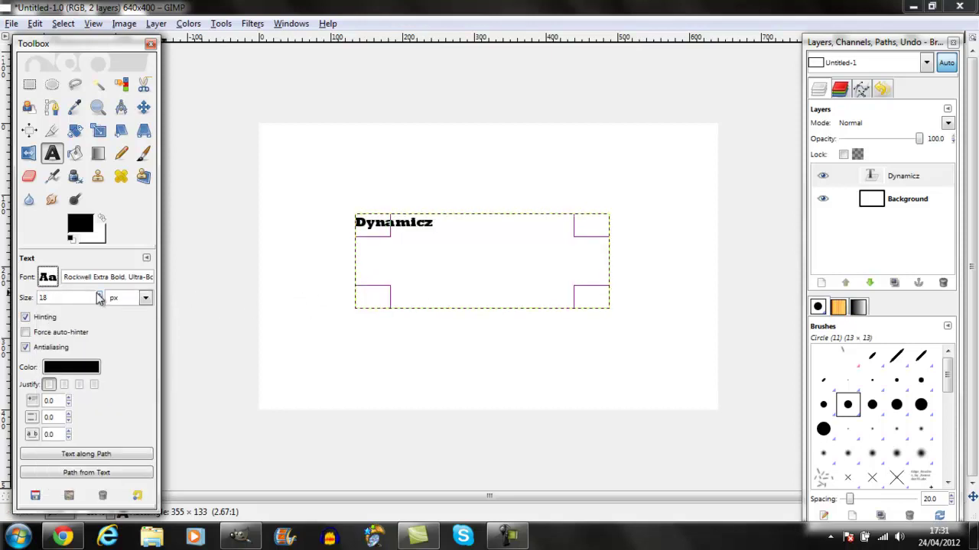
drag(98, 295, 99, 299)
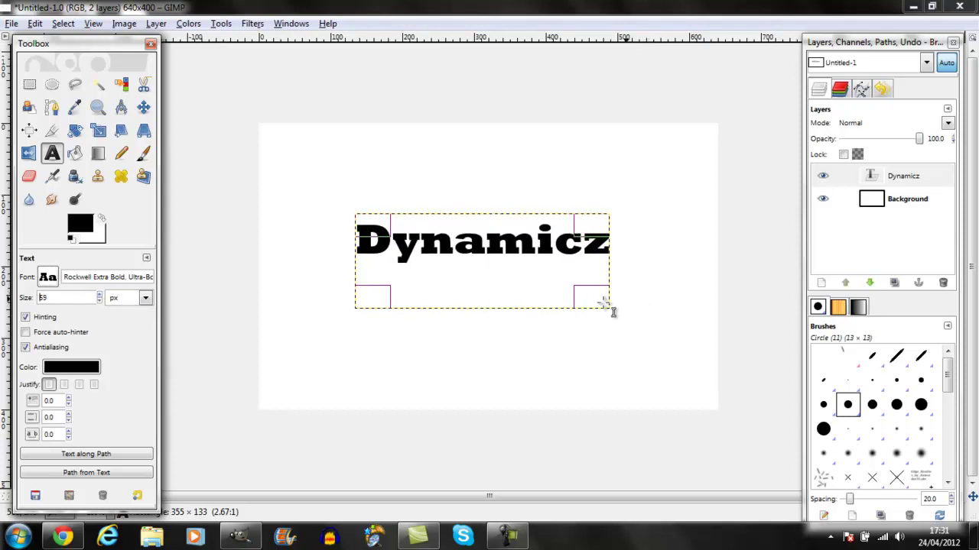
- Shrink the text box so it fits snugly around the word Dynamicz
key(Tab)
drag(601, 306, 605, 261)
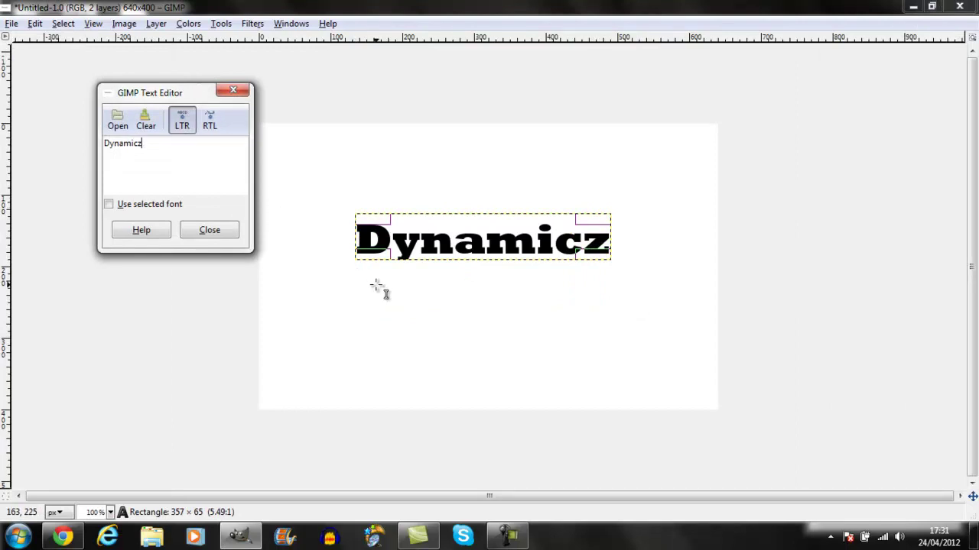
drag(380, 260, 382, 267)
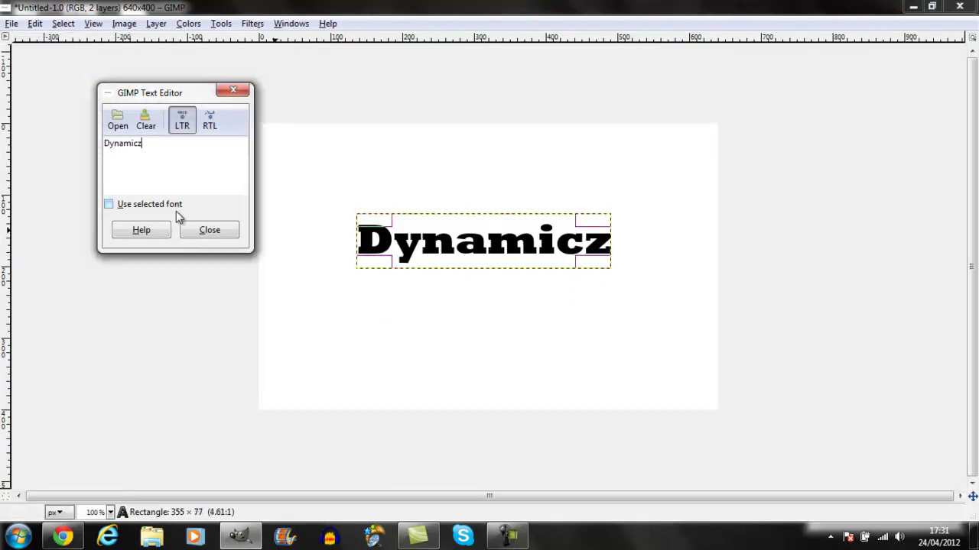
click(205, 229)
key(Tab)
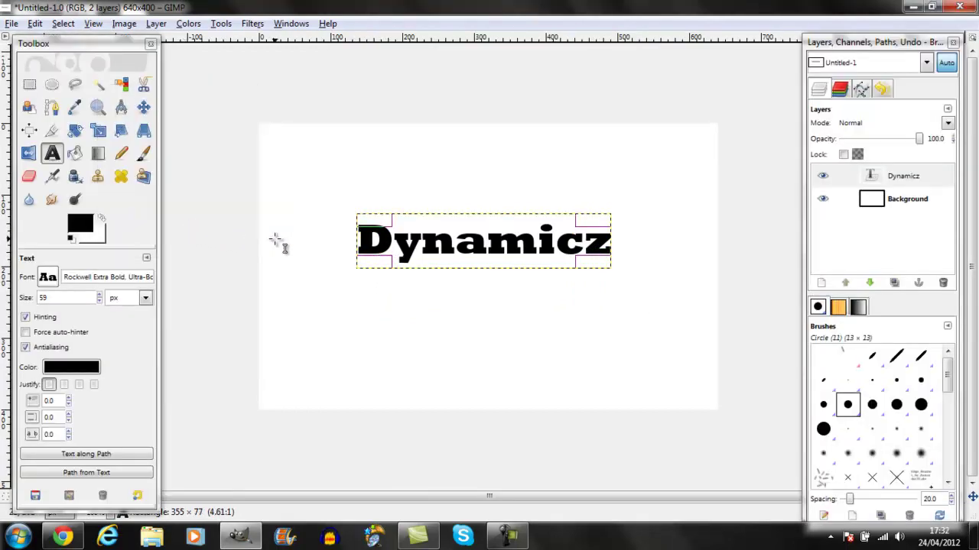
- Change the Dynamicz text colour from black to dark blue 0d0dac
click(89, 368)
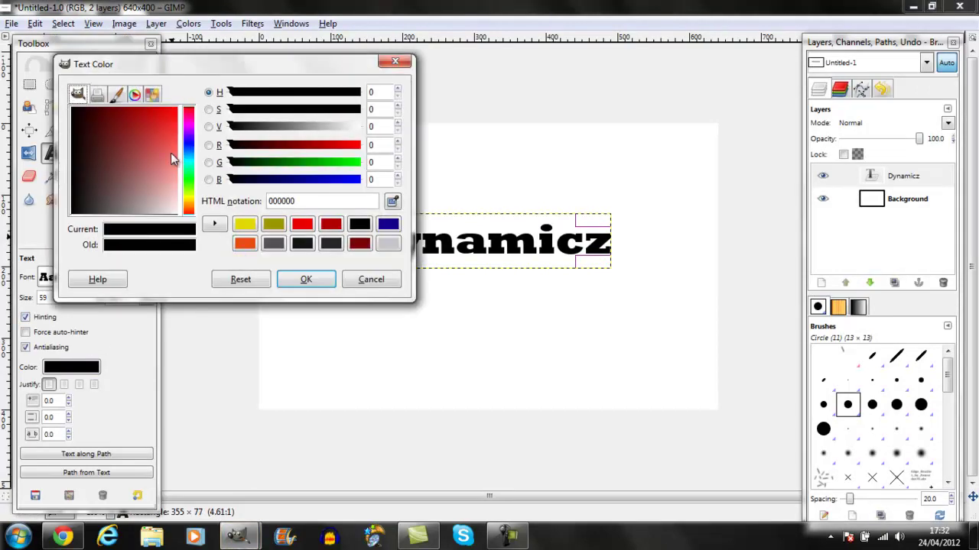
drag(188, 149, 131, 115)
click(306, 279)
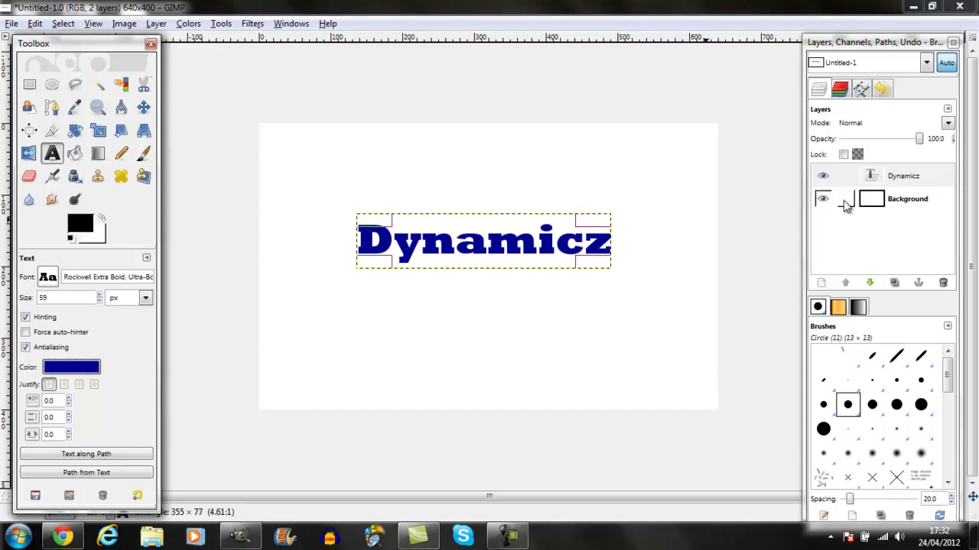
- Select the letter shapes with Alpha to Selection, intersected with a rectangle around Dynamicz
right_click(898, 178)
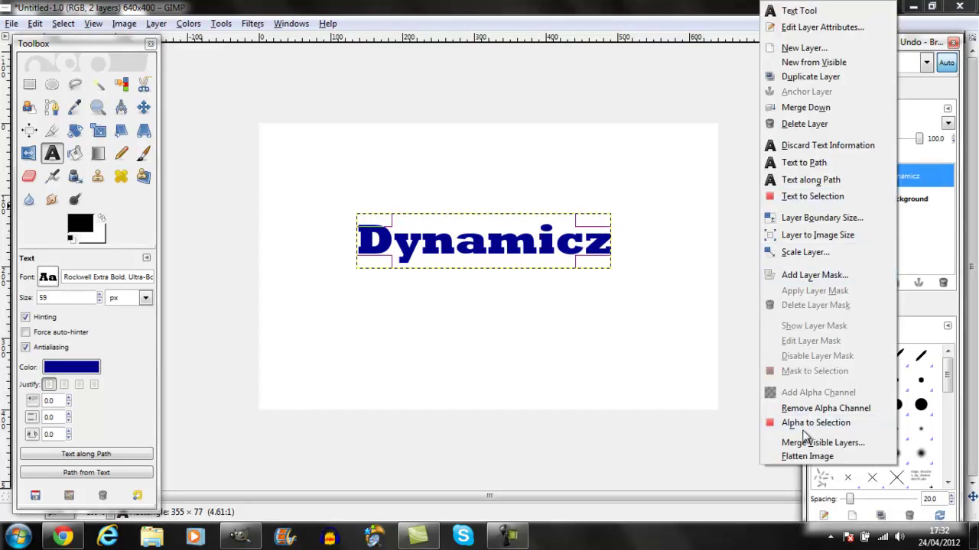
click(805, 425)
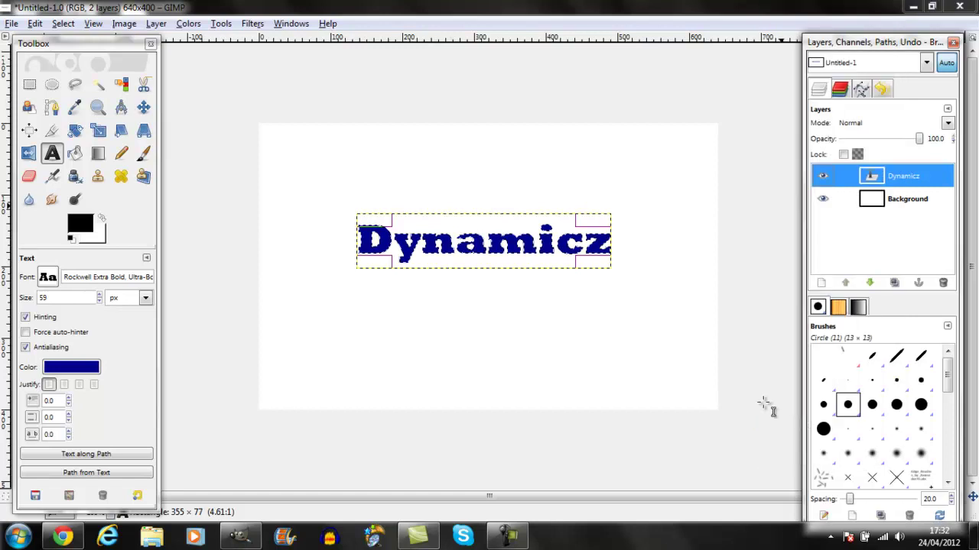
click(31, 86)
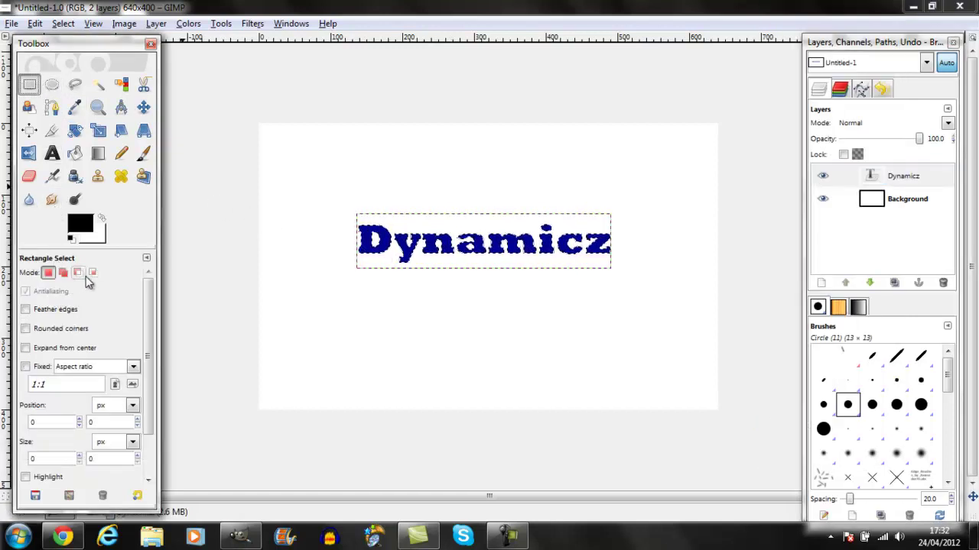
click(93, 274)
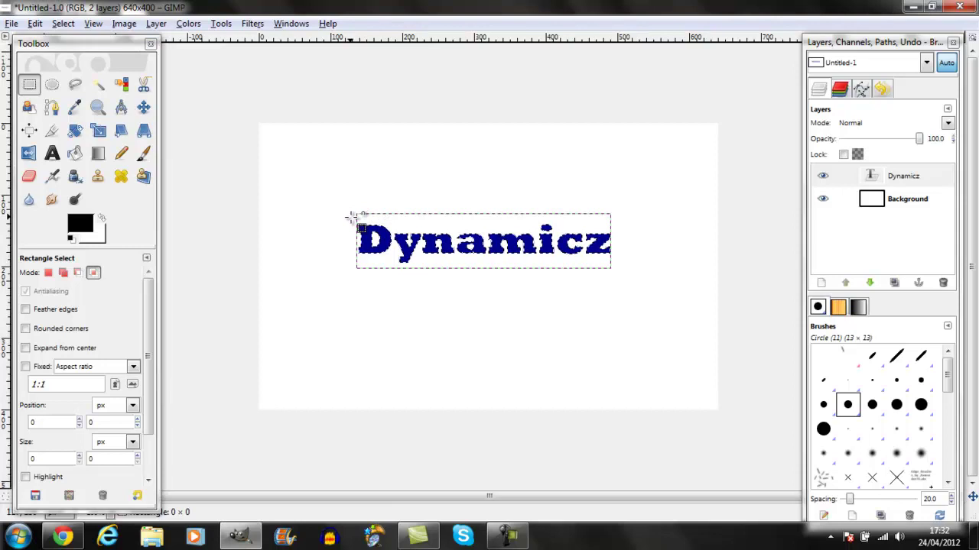
drag(350, 217, 643, 245)
- Set the foreground colour to a brighter blue (0606c1) based on the previous dark blue
click(74, 153)
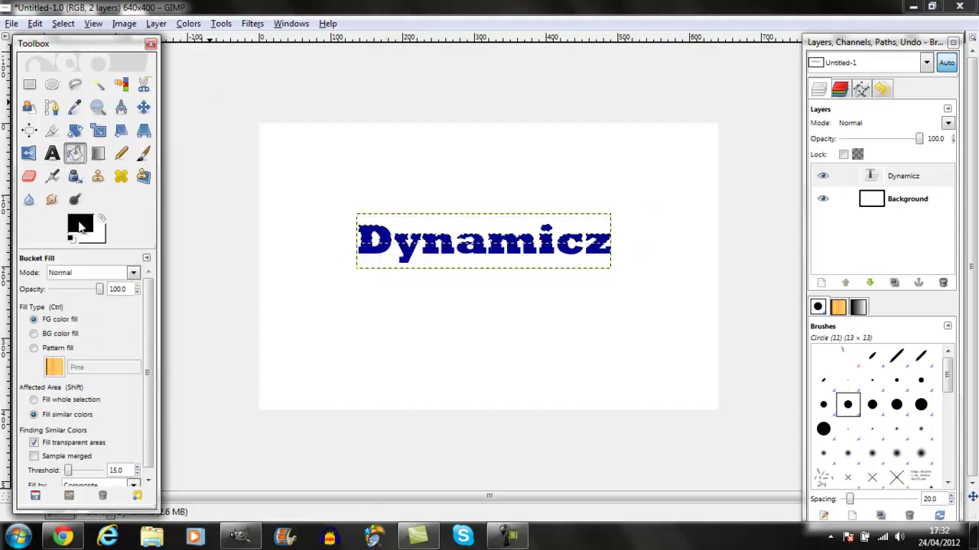
click(79, 223)
click(257, 245)
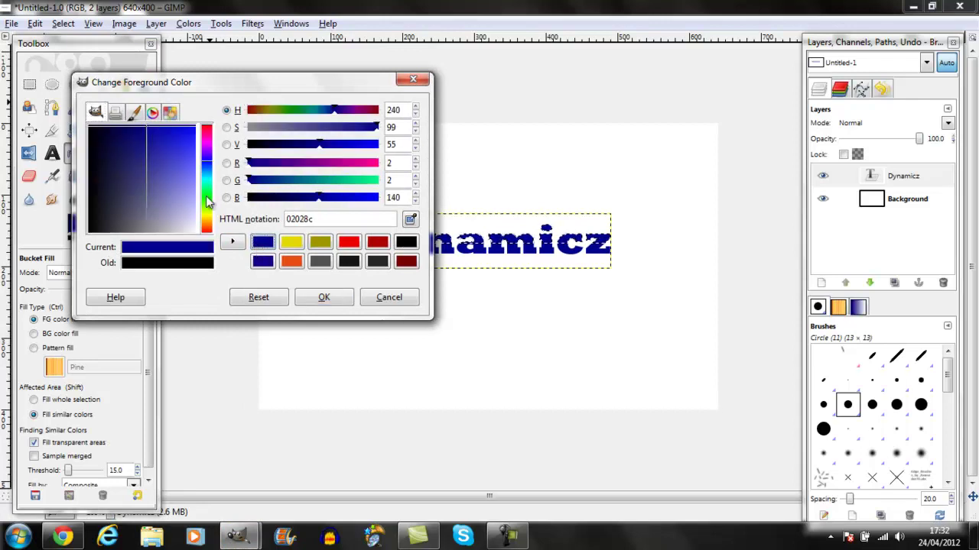
drag(158, 129, 170, 129)
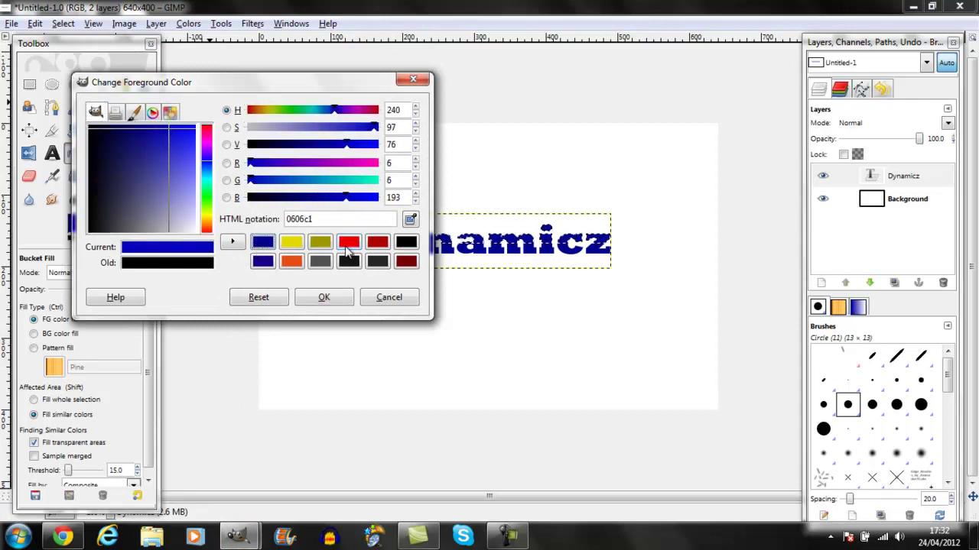
click(327, 299)
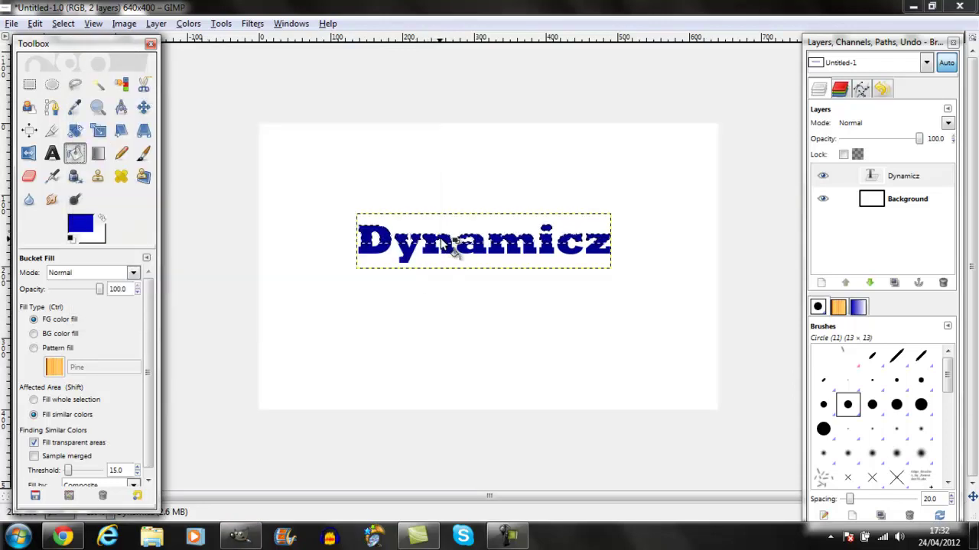
- Bucket-fill the whole text selection solid blue using Fill whole selection
click(457, 247)
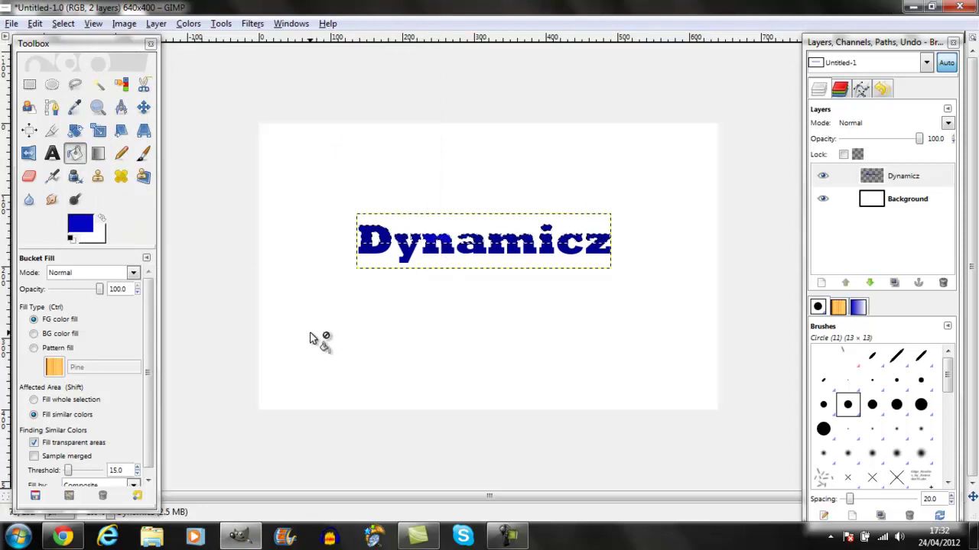
click(52, 400)
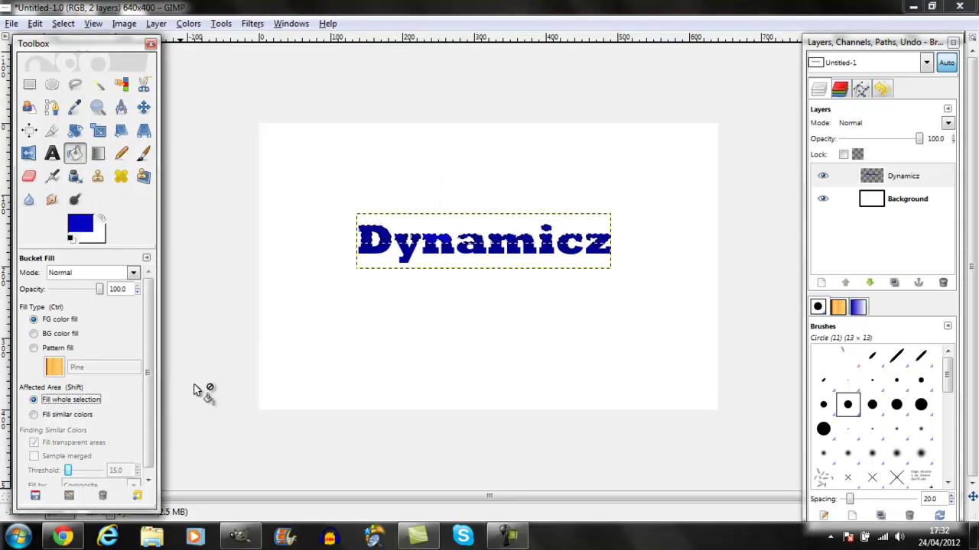
key(ctrl+shift)
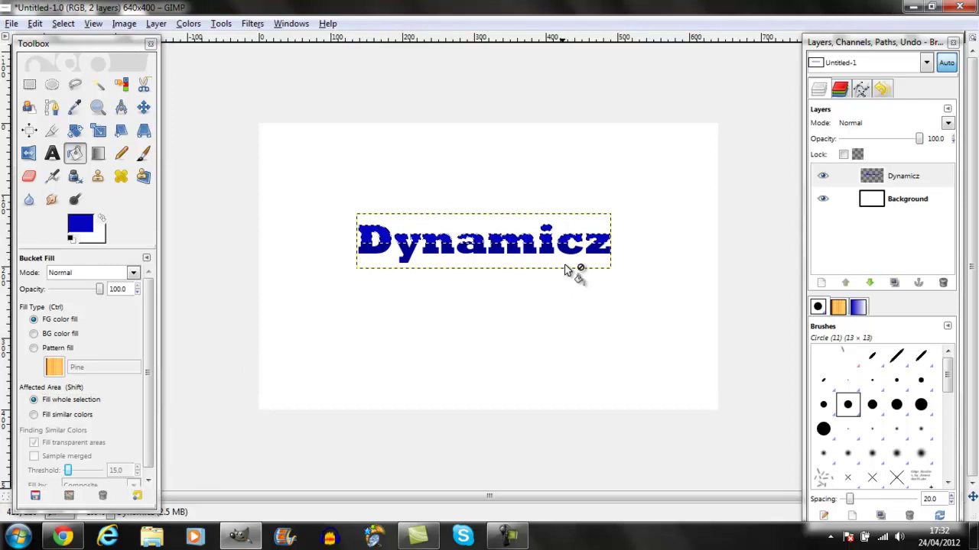
click(546, 252)
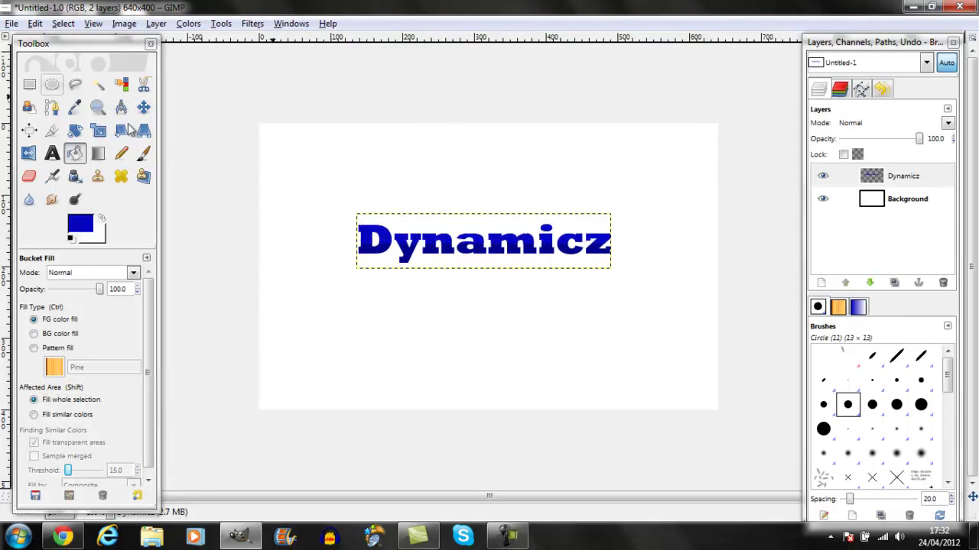
- Select the Dynamicz letter shapes and add a new transparent layer
right_click(899, 180)
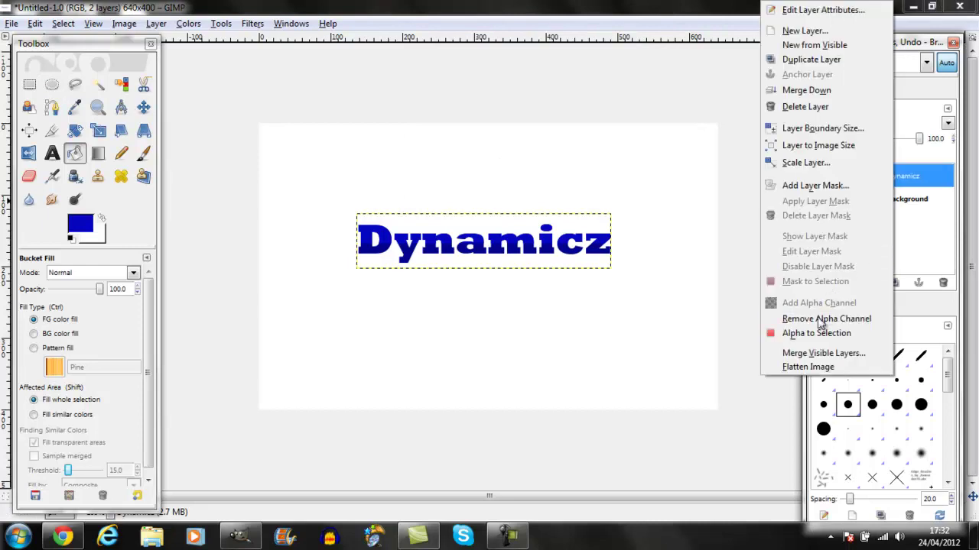
click(815, 335)
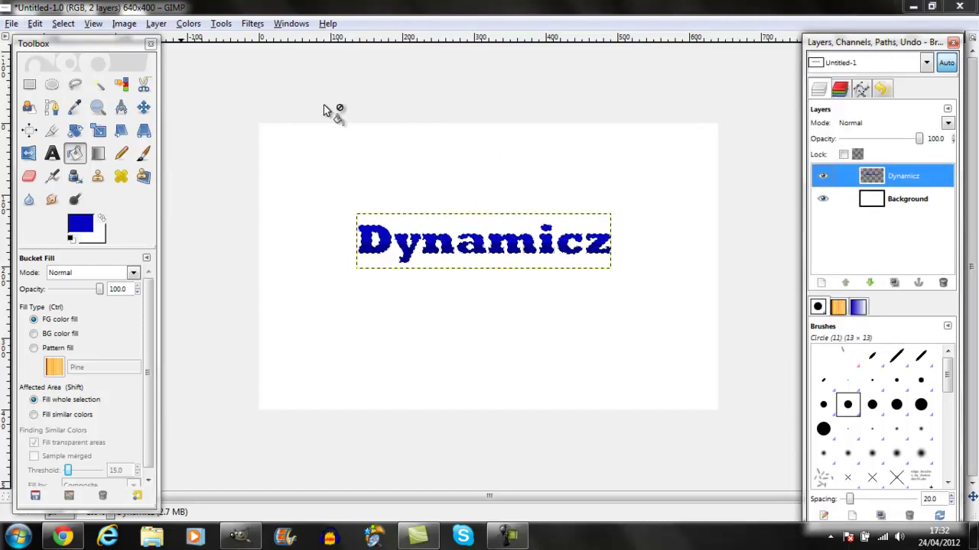
click(821, 283)
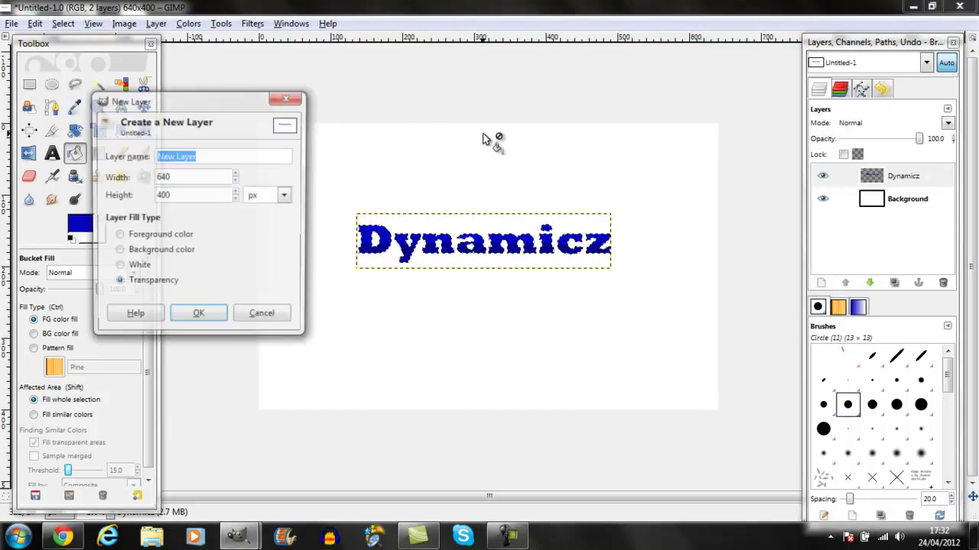
click(197, 313)
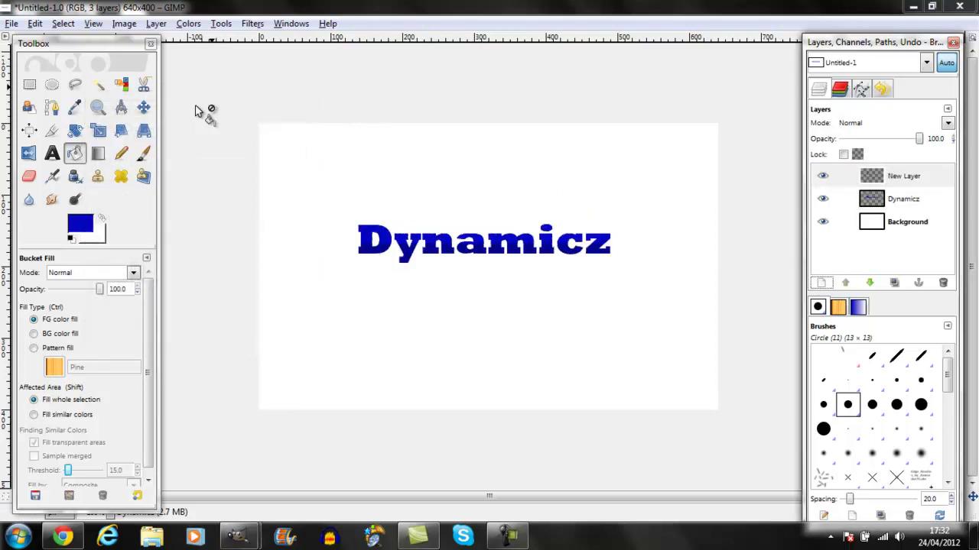
- Grow the selection around the letters and fill it black on the new layer
click(65, 25)
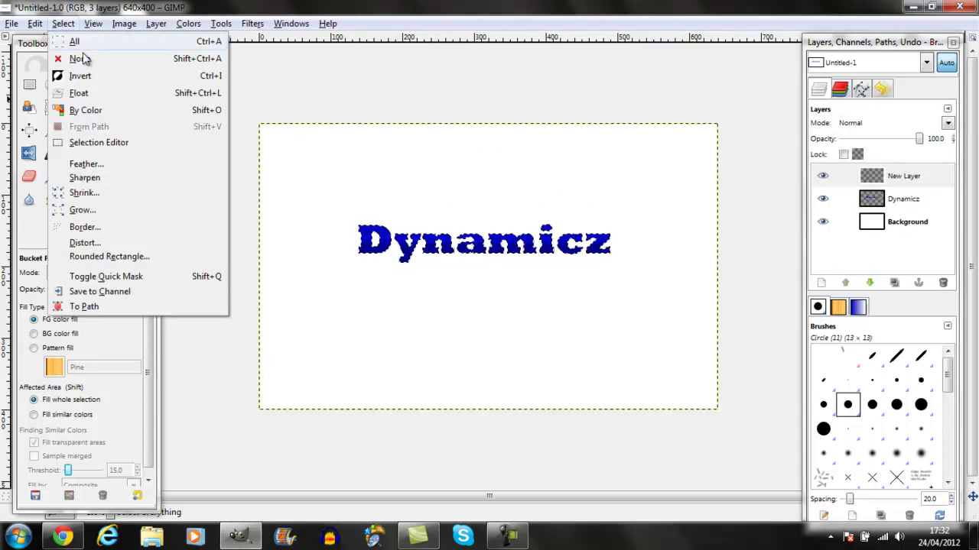
click(117, 210)
key(Tab)
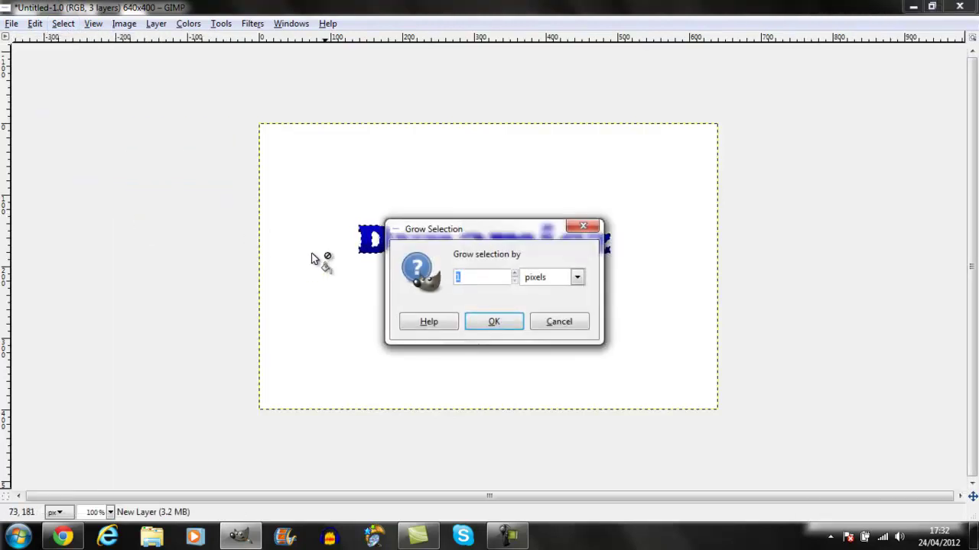
click(493, 322)
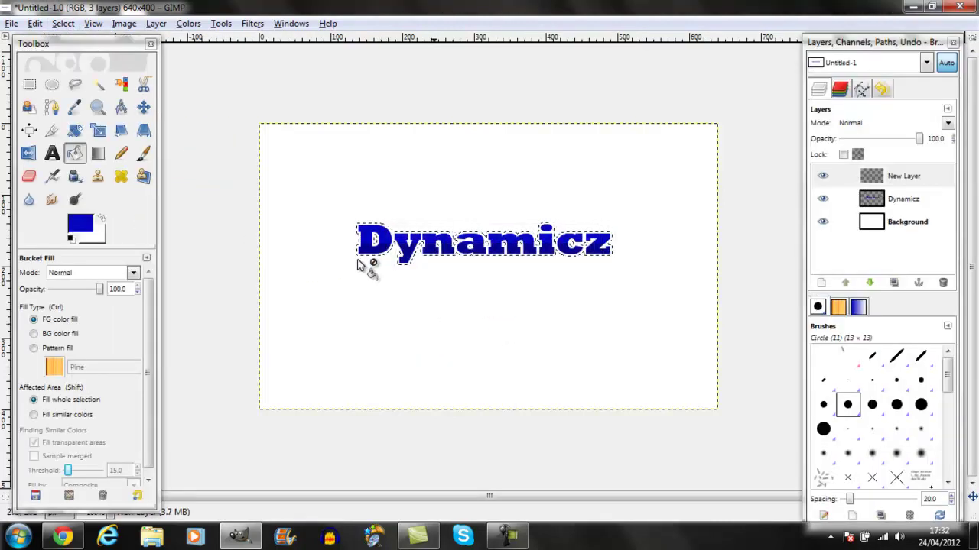
click(72, 240)
click(397, 245)
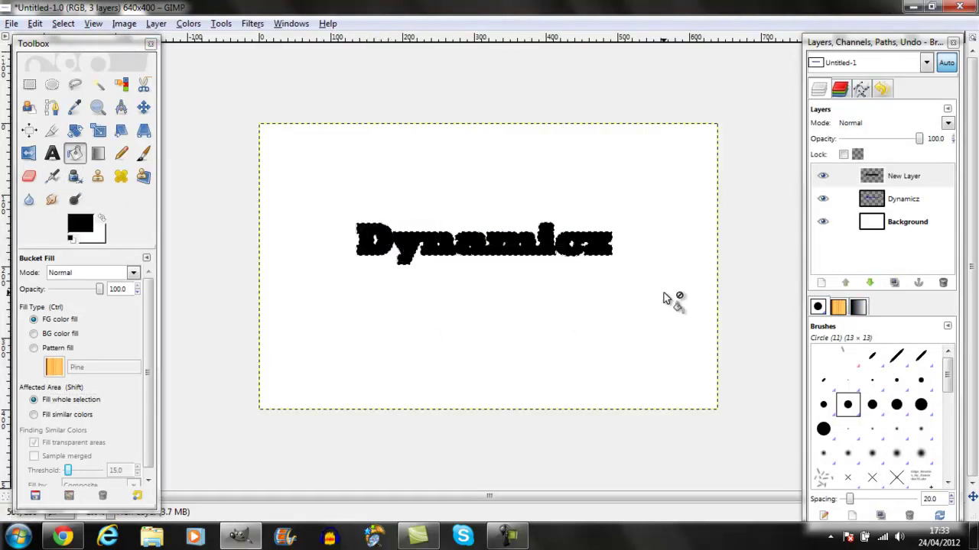
- Lower the black outline layer beneath the blue text and clear the selection
click(870, 283)
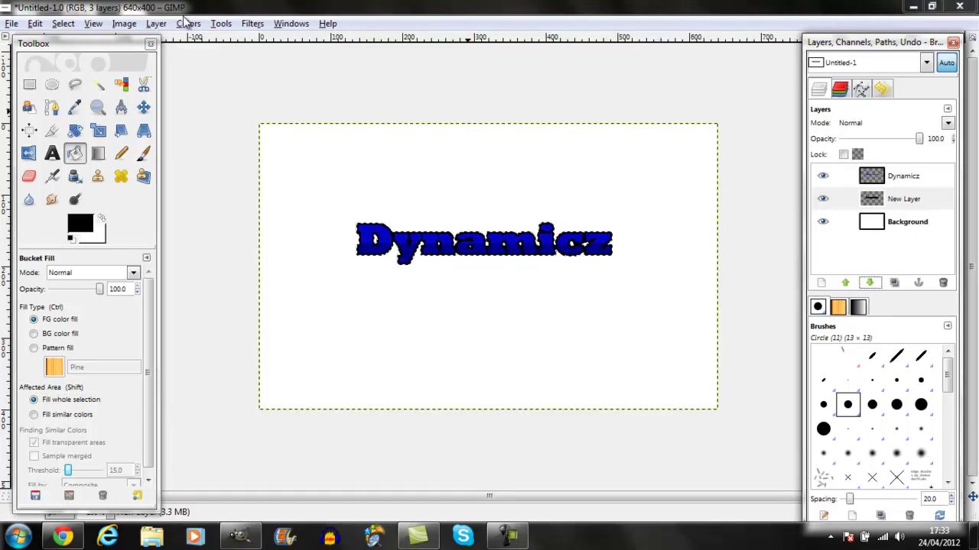
click(64, 23)
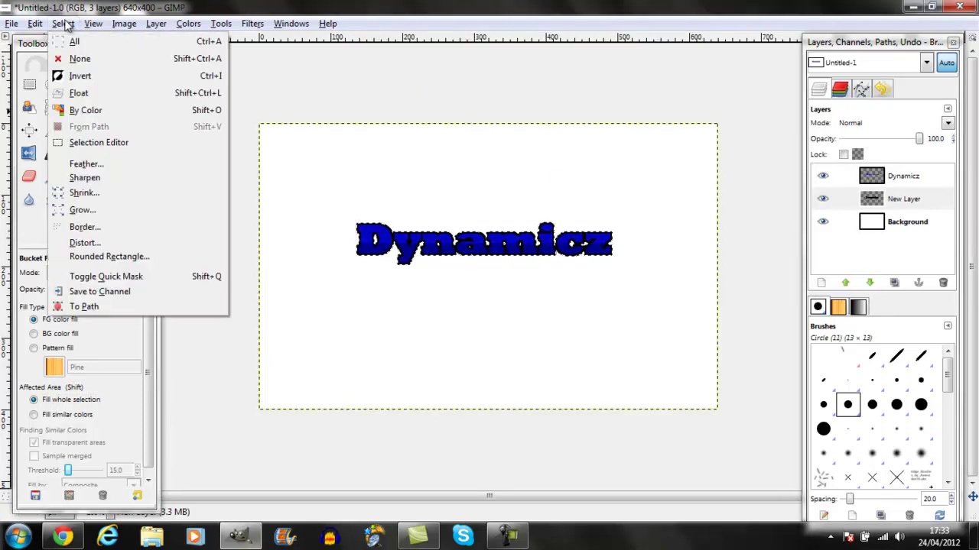
click(79, 60)
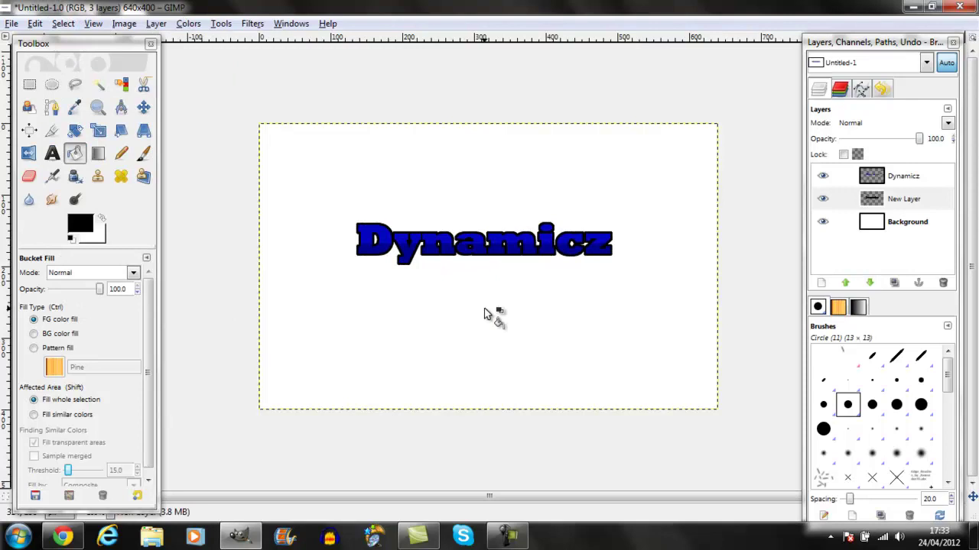
- Merge the blue text onto the outline layer, duplicate it, and select the original New Layer
right_click(899, 183)
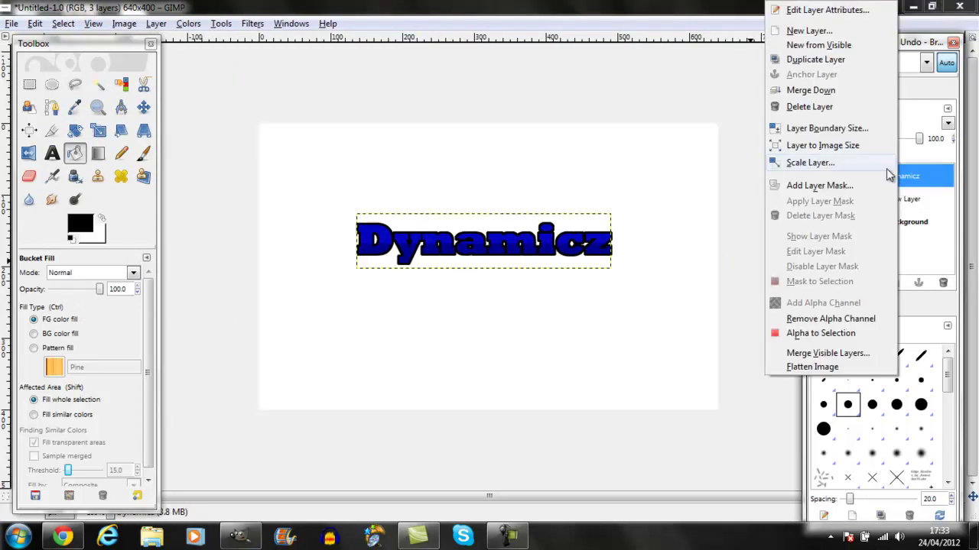
click(833, 92)
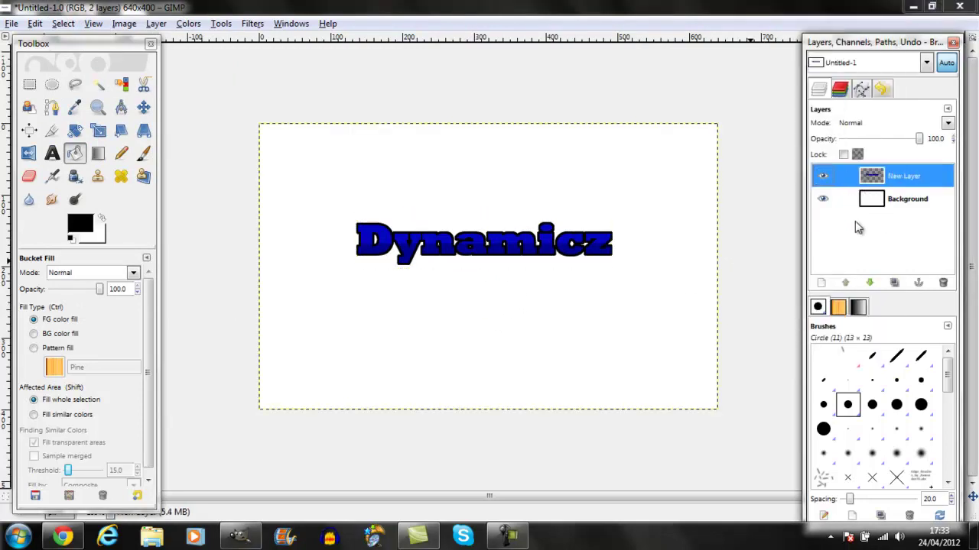
click(896, 285)
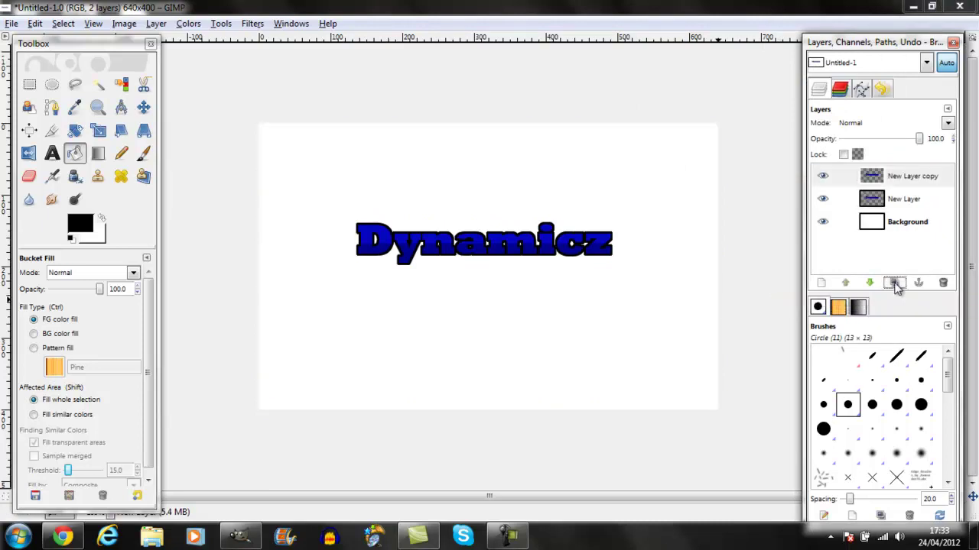
click(933, 202)
click(253, 24)
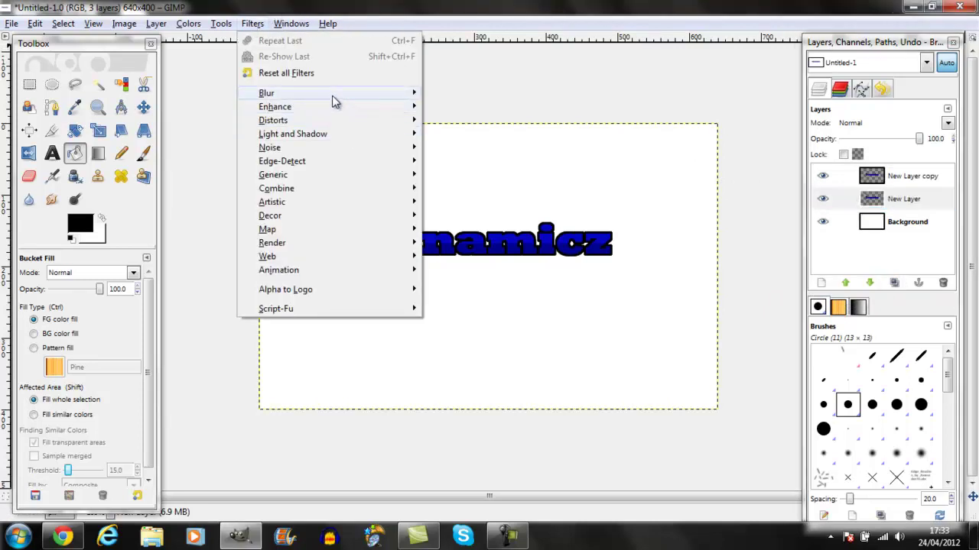
- Open Filters > Blur > Motion Blur and set the blur length to 20
mouse_move(332, 95)
click(507, 120)
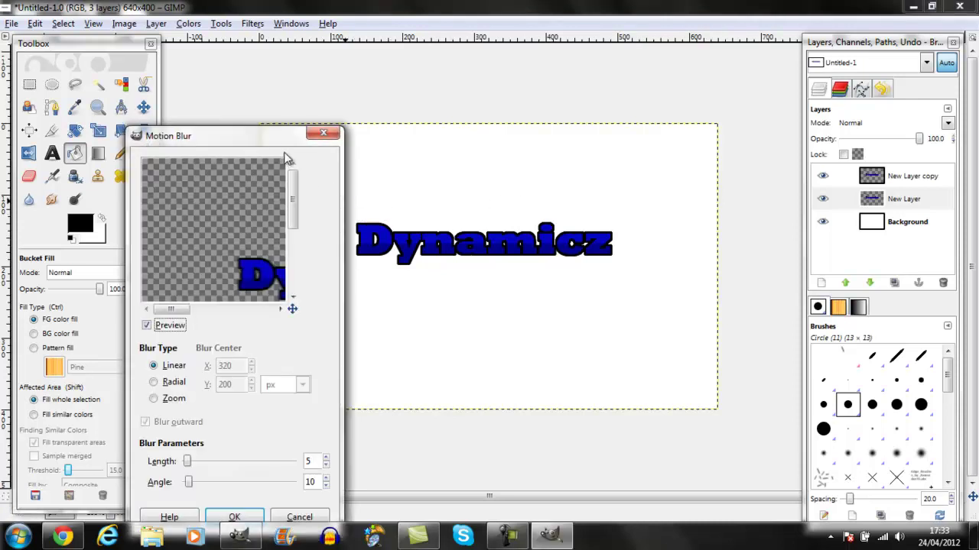
drag(274, 140, 277, 74)
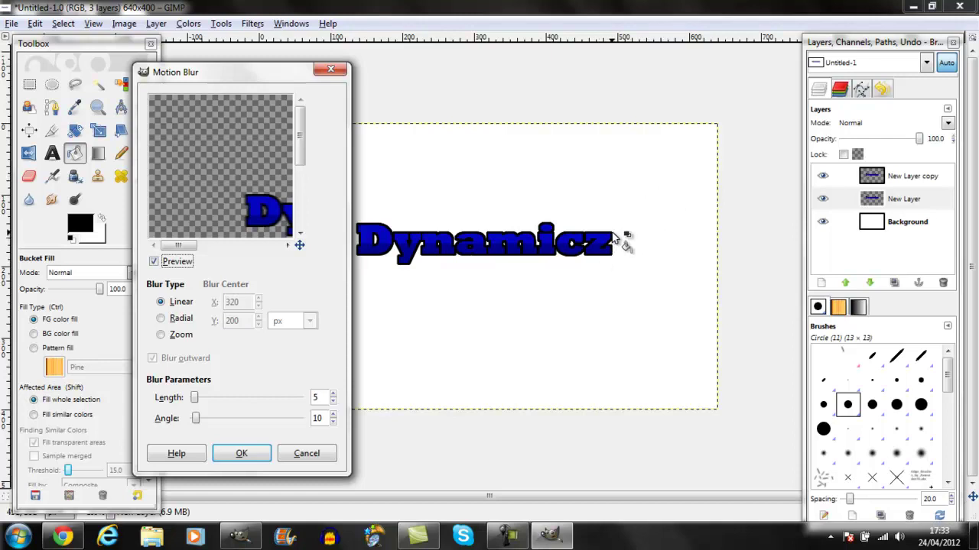
click(197, 399)
drag(201, 399, 200, 398)
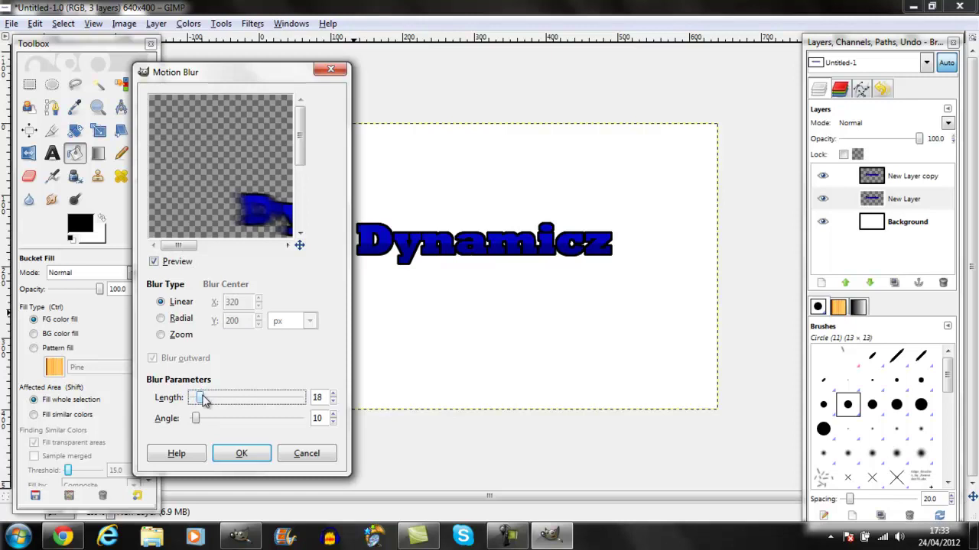
click(332, 394)
click(332, 394)
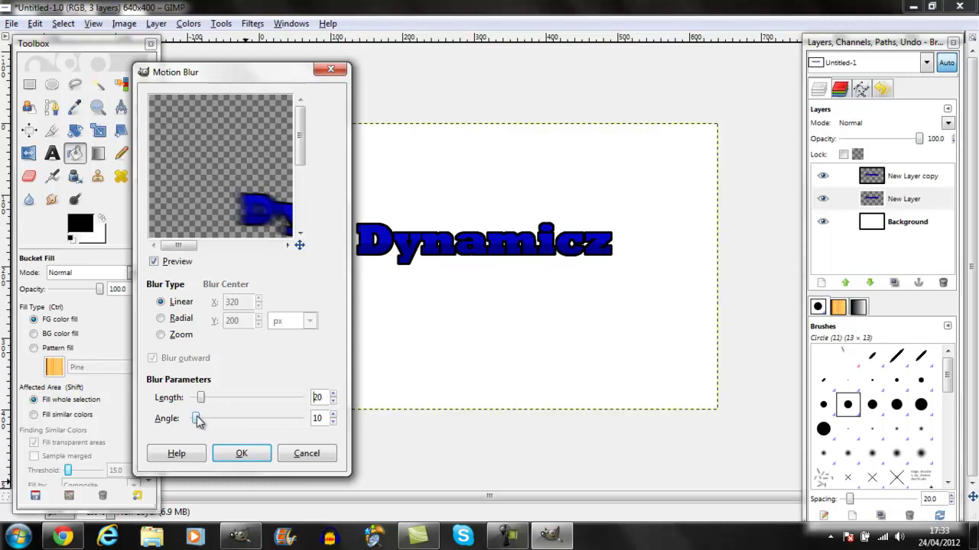
- Set the motion blur angle to 190 and apply it to New Layer
drag(198, 421, 225, 419)
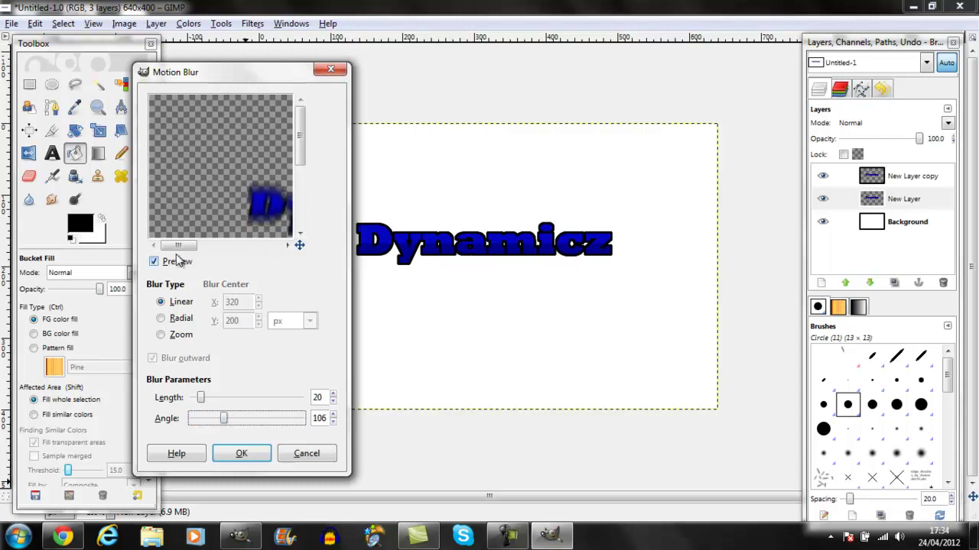
drag(182, 246, 215, 248)
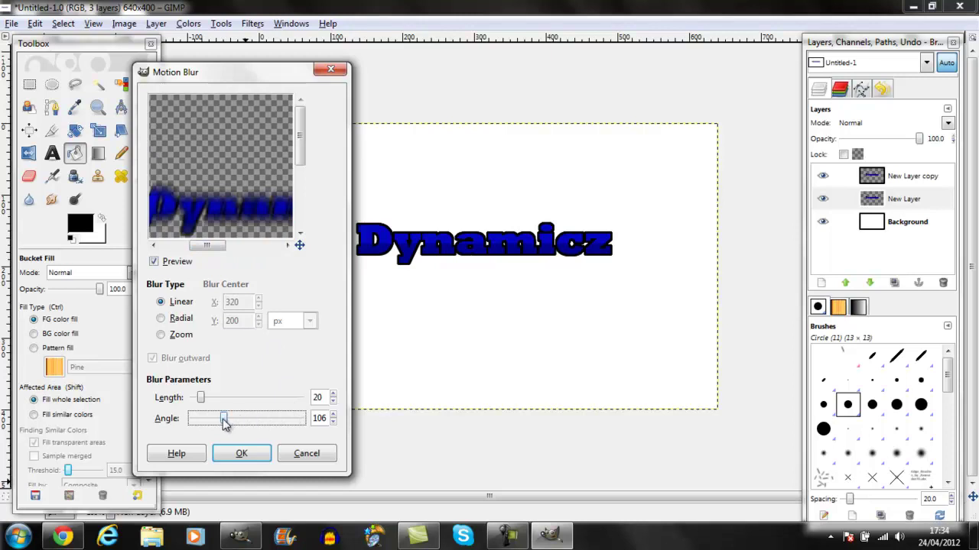
drag(222, 419, 236, 419)
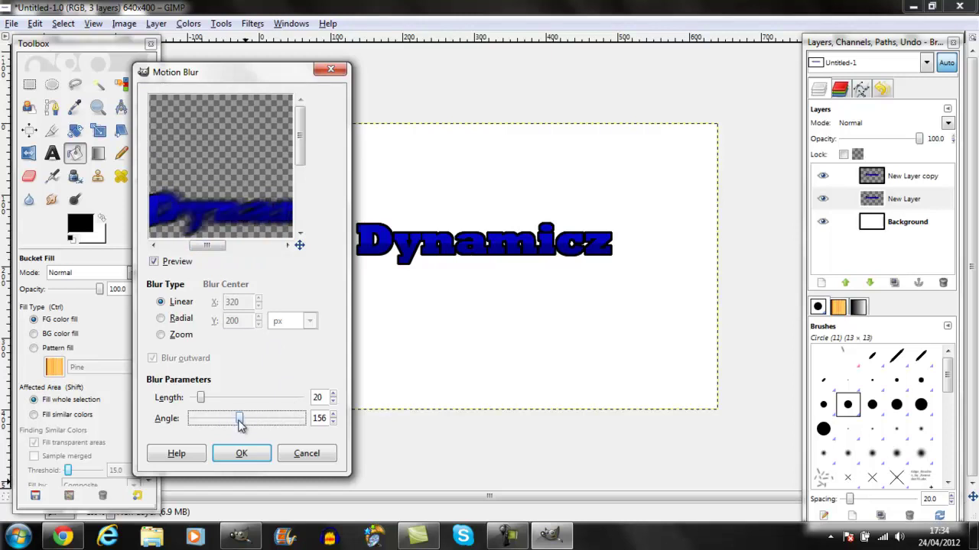
drag(239, 425, 191, 425)
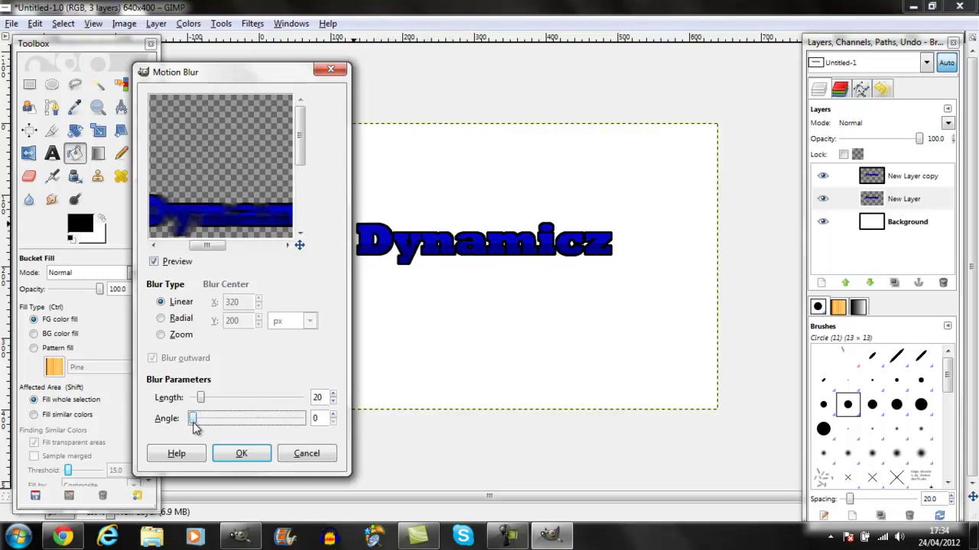
drag(192, 423, 247, 424)
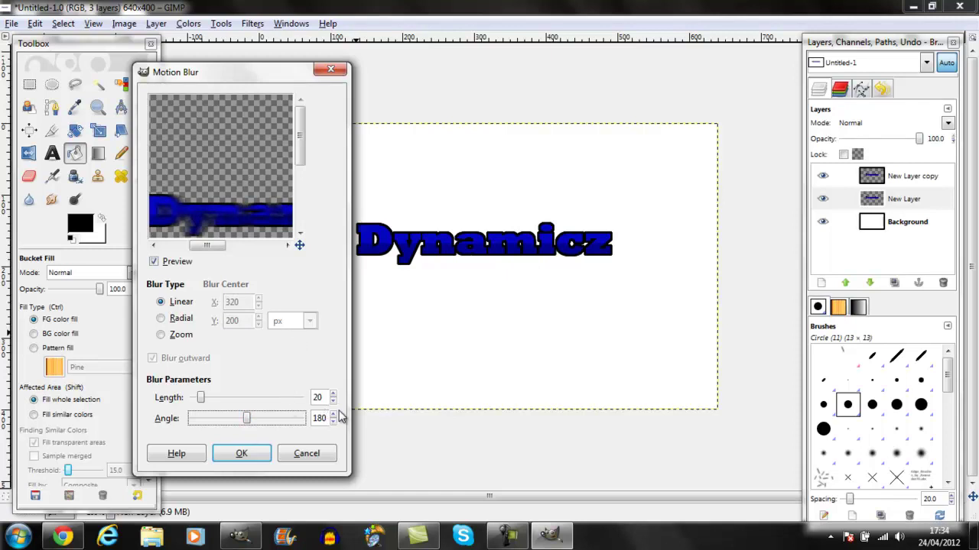
scroll(336, 417, up, 9)
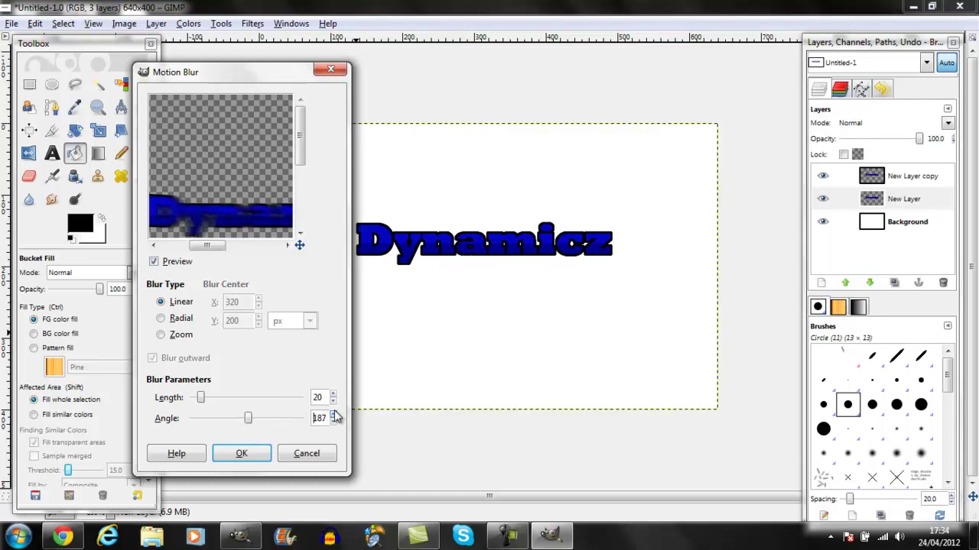
scroll(336, 416, up, 1)
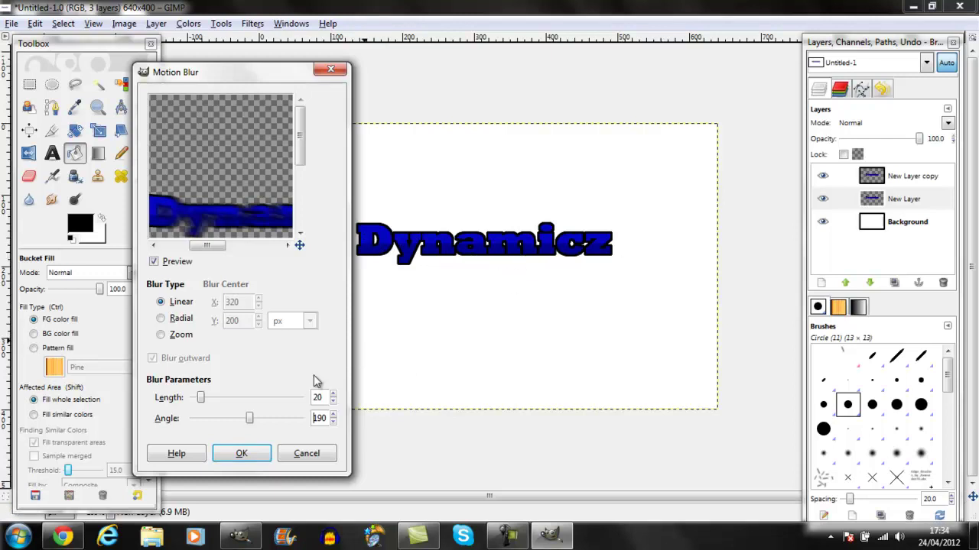
click(241, 454)
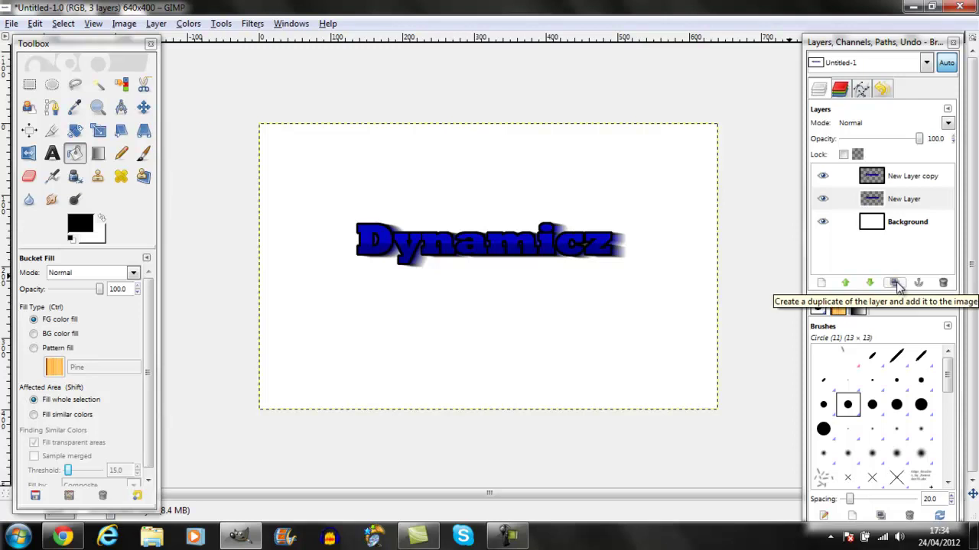
- Stack repeated duplicates of the blurred layer until the image has 13 layers
click(896, 283)
click(896, 283)
click(896, 283)
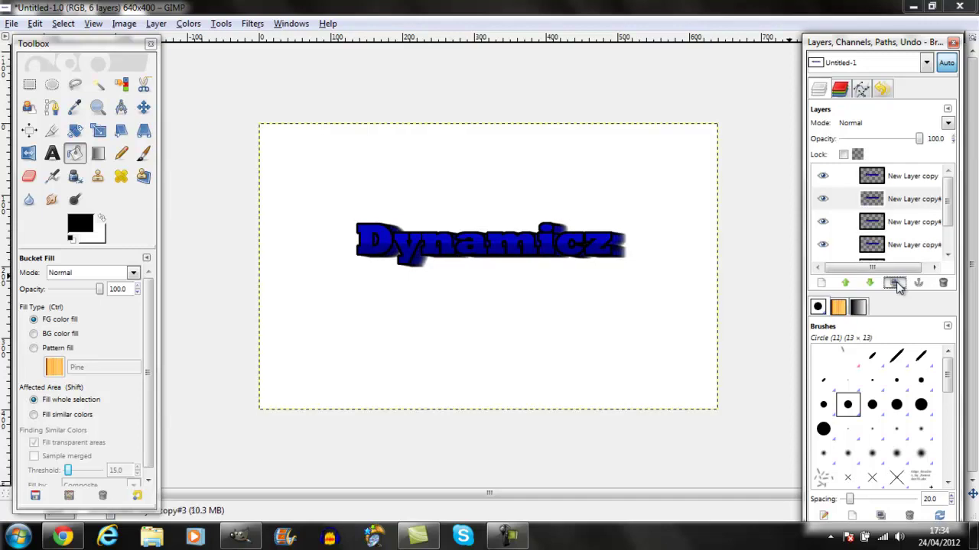
click(896, 283)
click(896, 283)
click(896, 283)
click(896, 282)
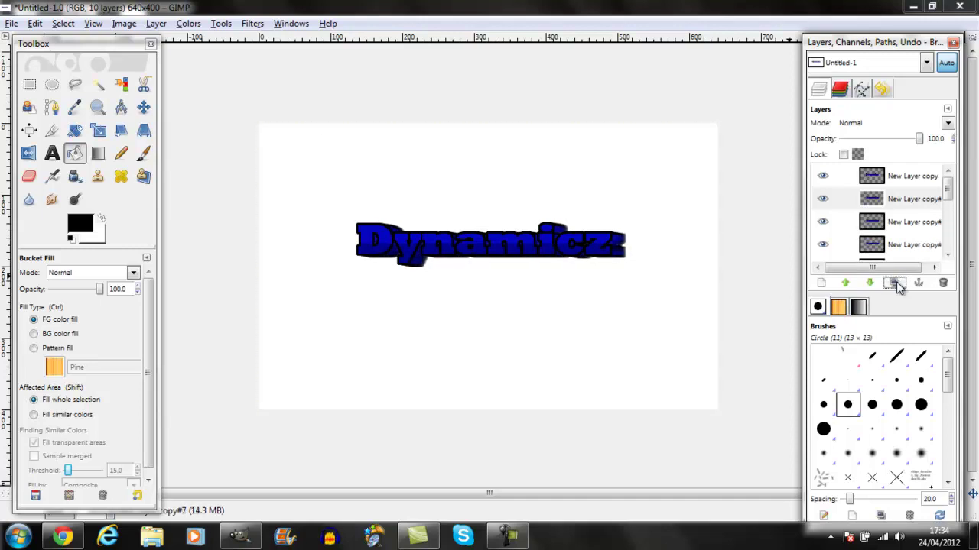
click(896, 283)
click(896, 283)
click(896, 283)
drag(947, 189, 947, 247)
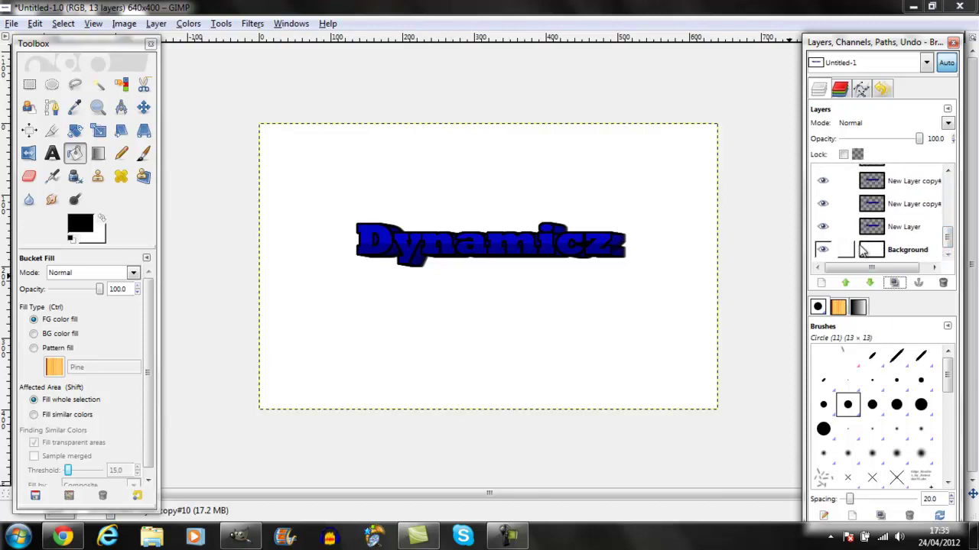
- Hide the white Background layer and check that the crisp top text layer is visible
click(823, 250)
scroll(948, 233, up, 2)
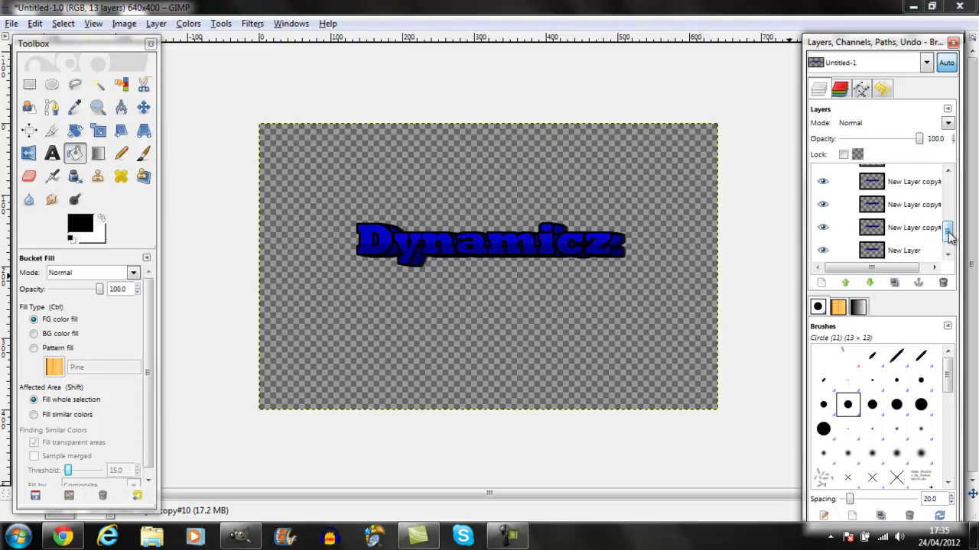
scroll(948, 222, up, 5)
click(856, 199)
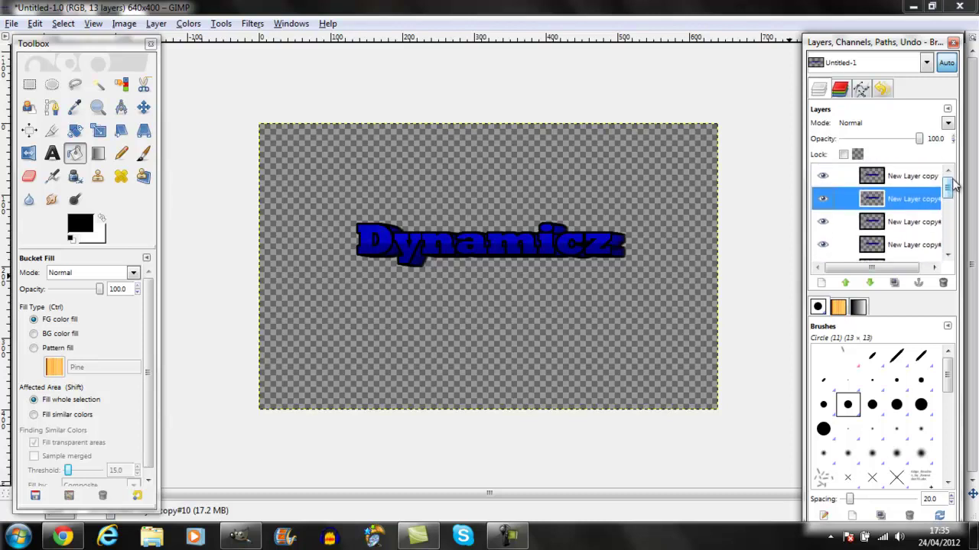
click(826, 184)
click(826, 184)
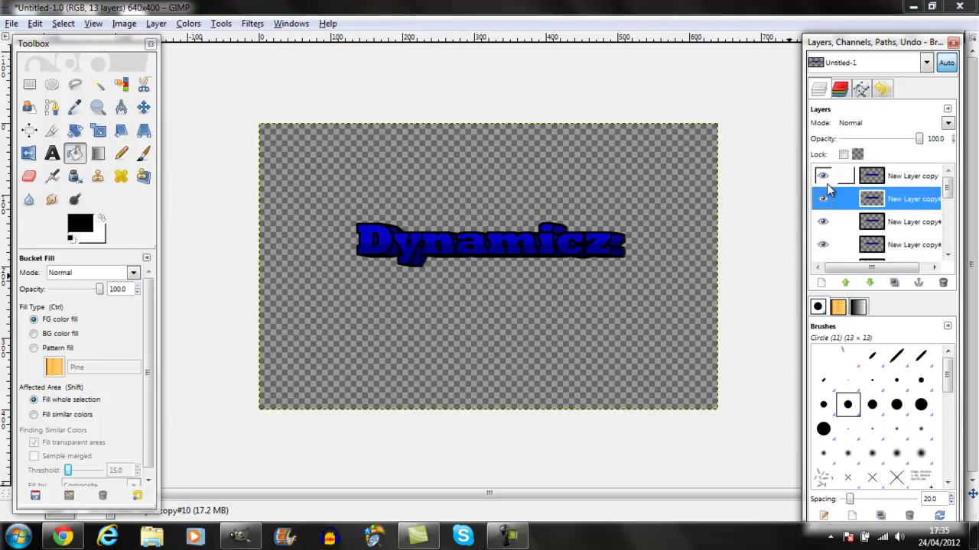
click(827, 184)
click(824, 178)
- Merge the visible Dynamicz copies into one New Layer, then show the Background again
right_click(915, 177)
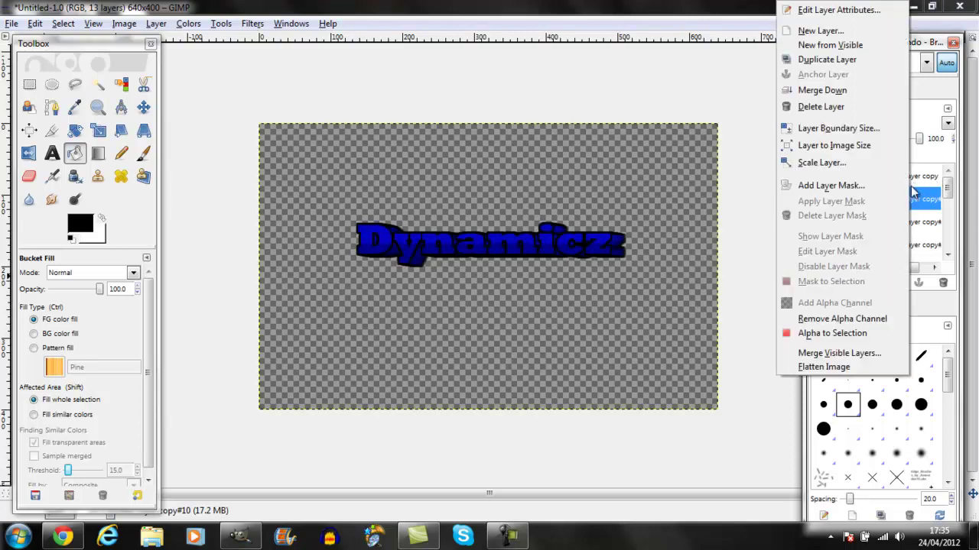
click(812, 352)
click(132, 191)
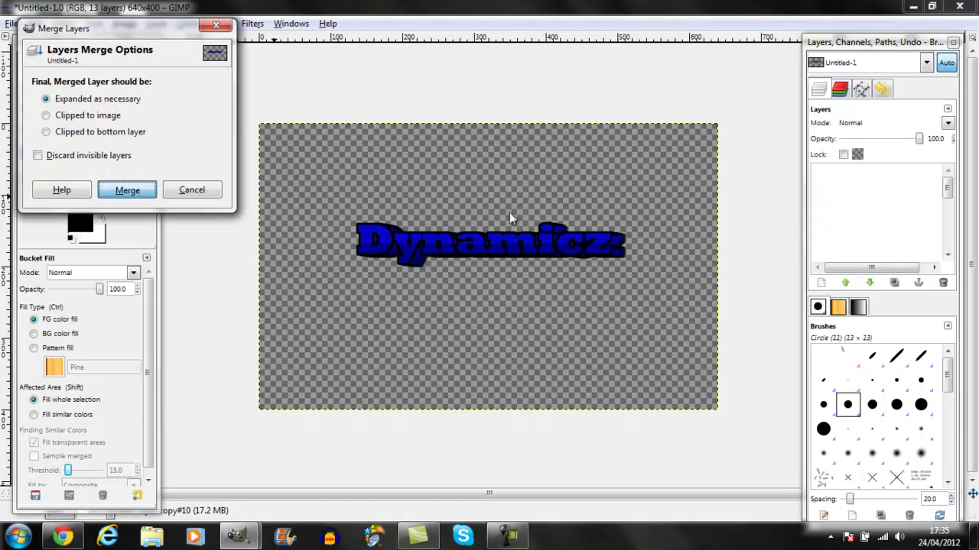
click(823, 199)
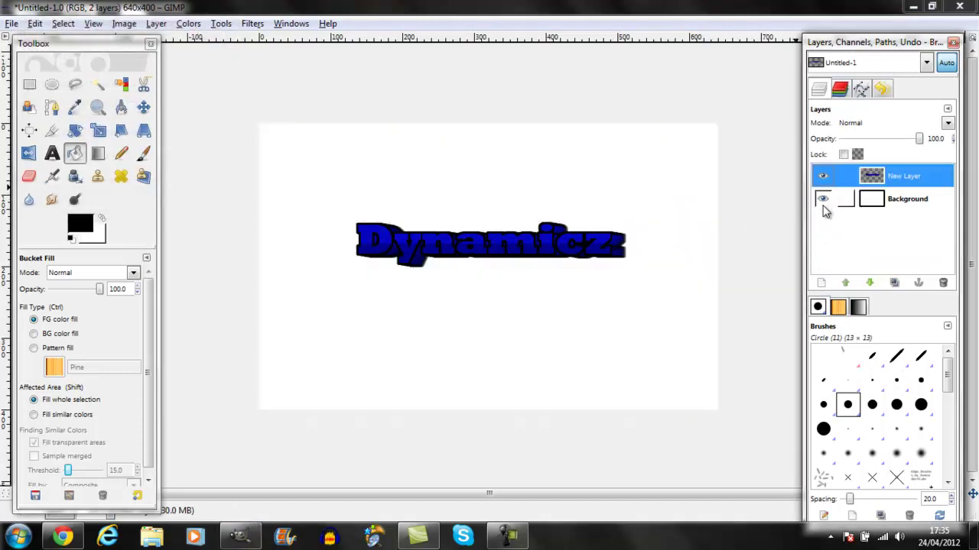